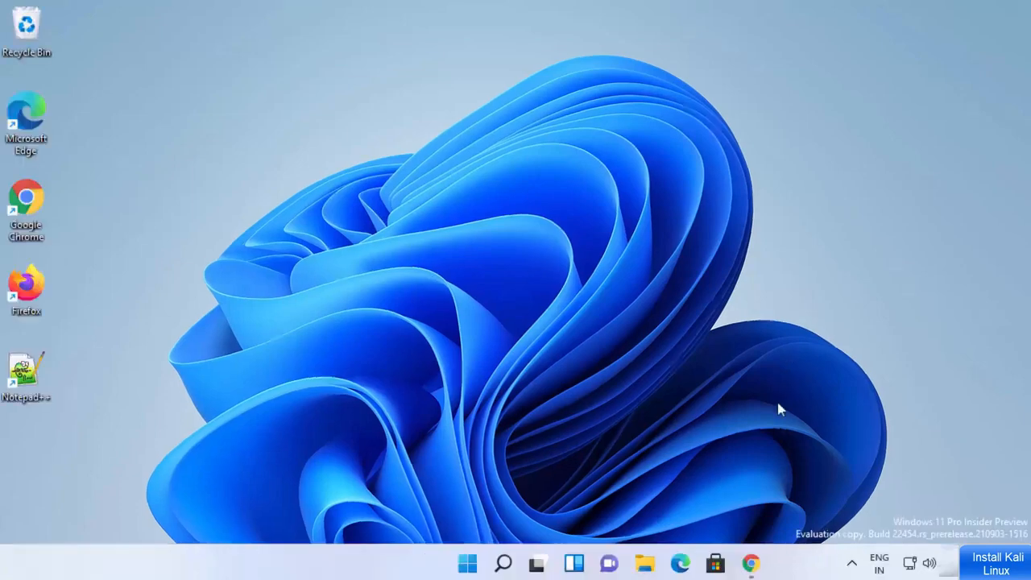
# - In Chrome, open the official virtualbox.org site from the Google virtualbox results
pyautogui.click(752, 564)
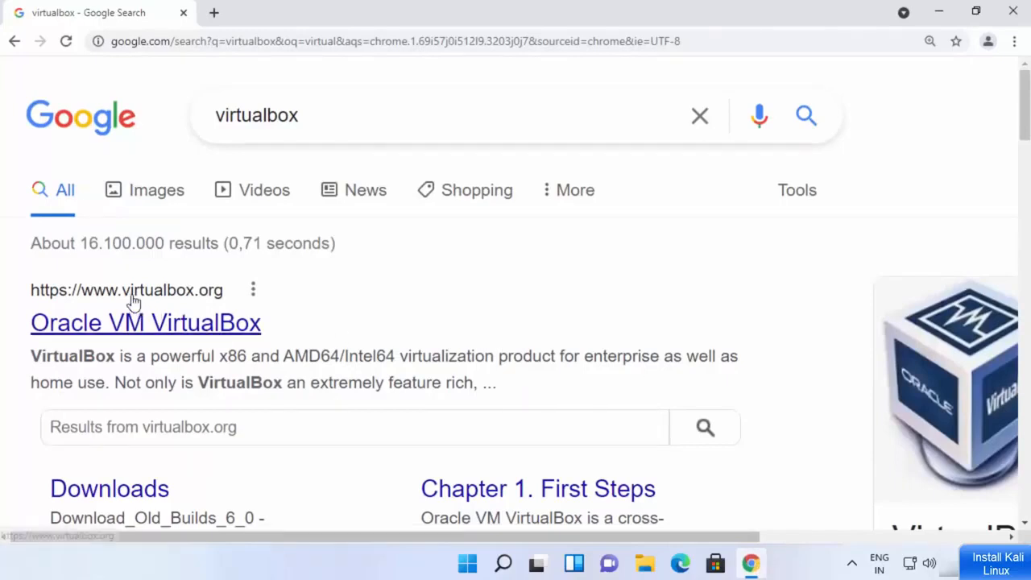
pyautogui.click(170, 322)
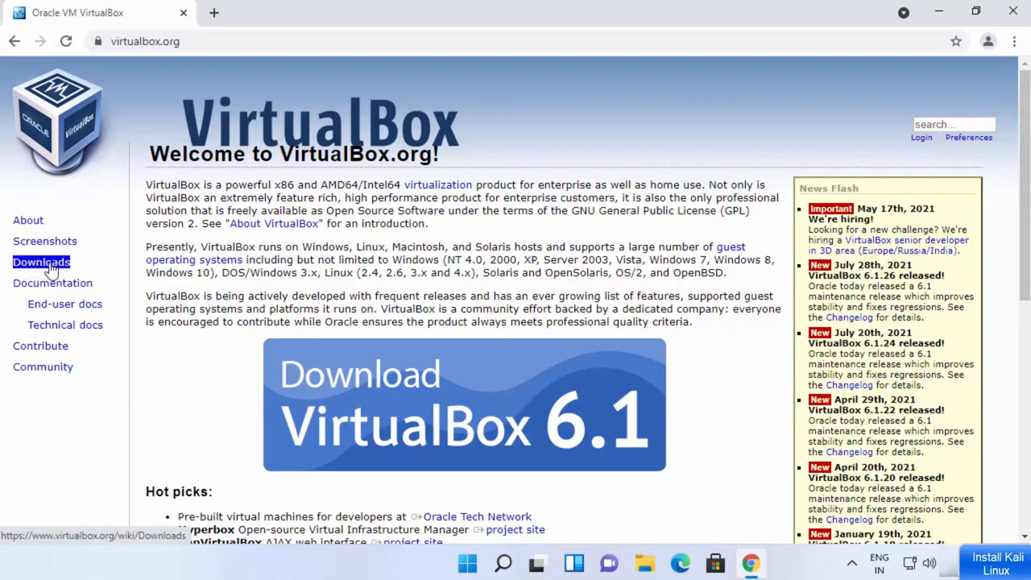
# - Download the VirtualBox 6.1.26 installer for Windows hosts and launch it from the download shelf
pyautogui.click(384, 408)
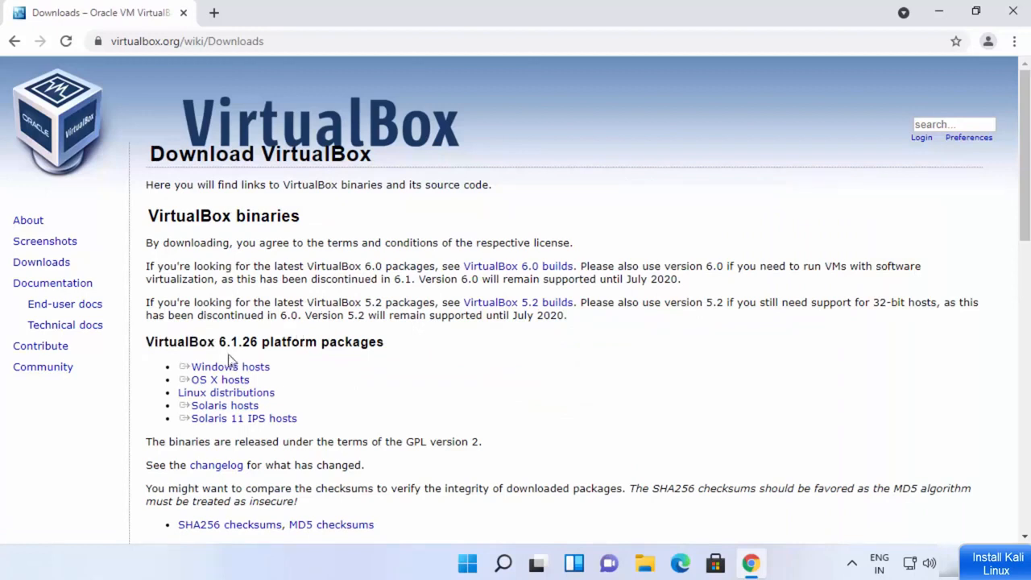
pyautogui.moveTo(227, 358); pyautogui.dragTo(282, 412)
pyautogui.click(282, 412)
pyautogui.moveTo(281, 376); pyautogui.dragTo(182, 368)
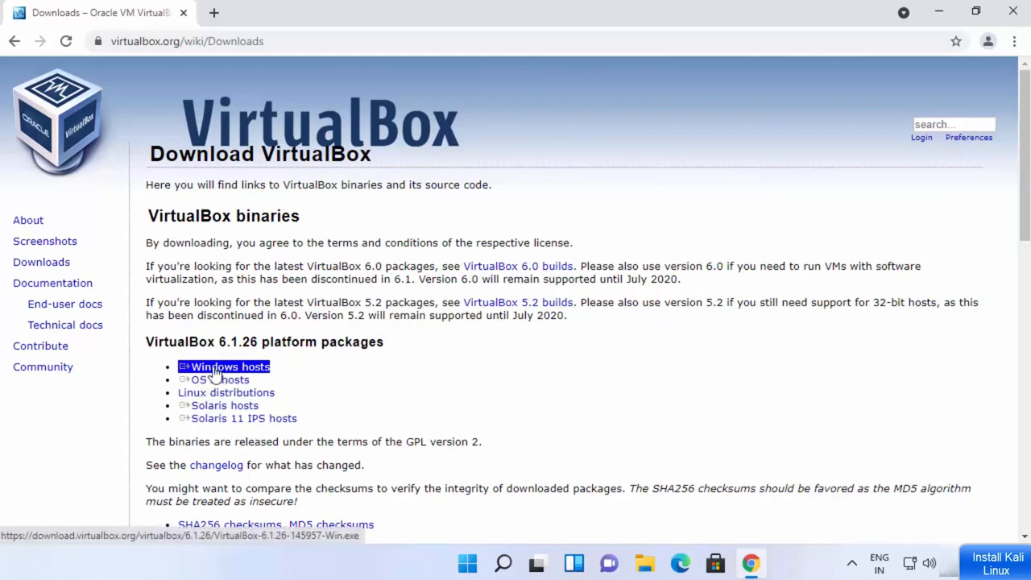
pyautogui.click(216, 371)
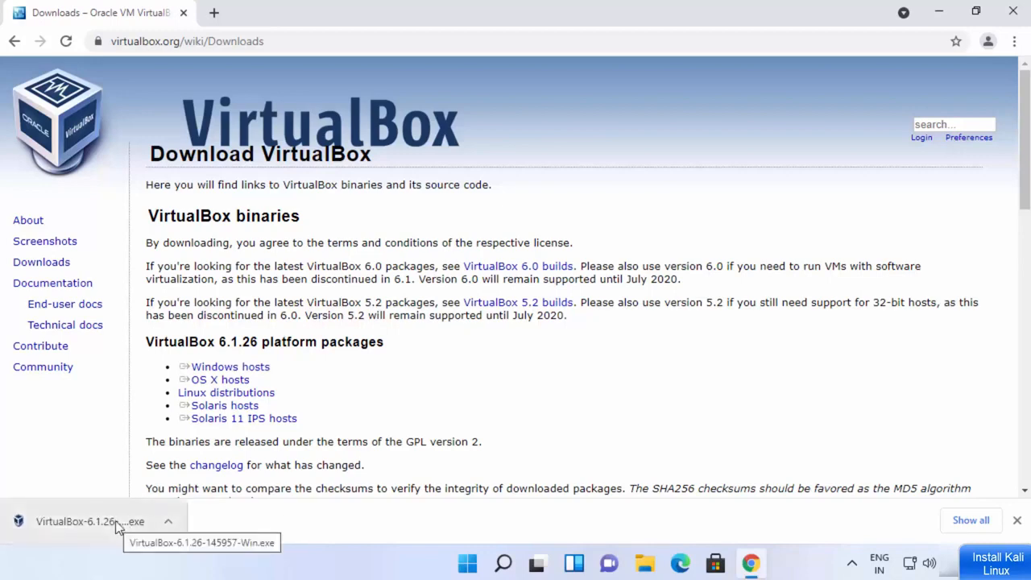
pyautogui.click(115, 520)
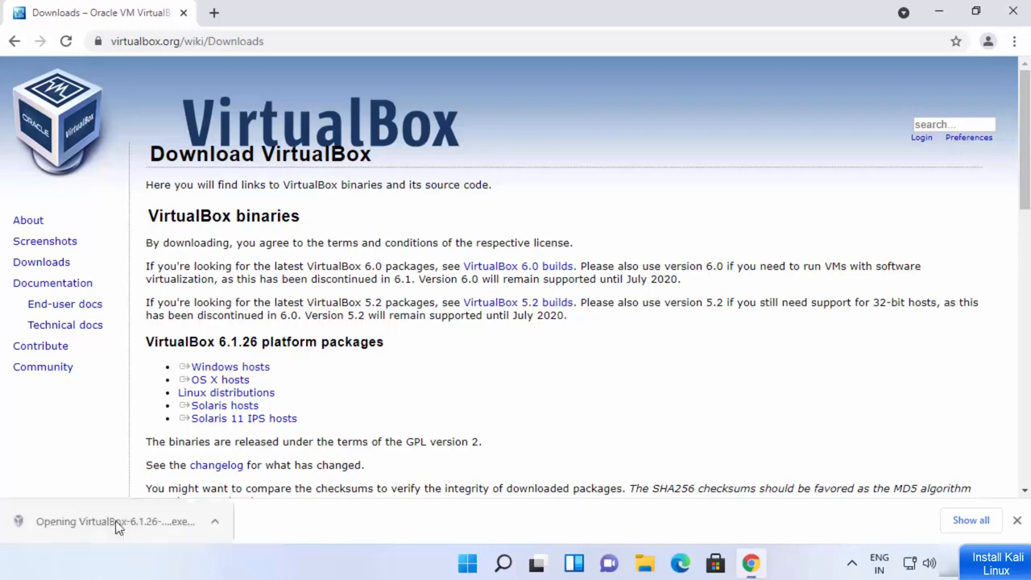
pyautogui.click(938, 15)
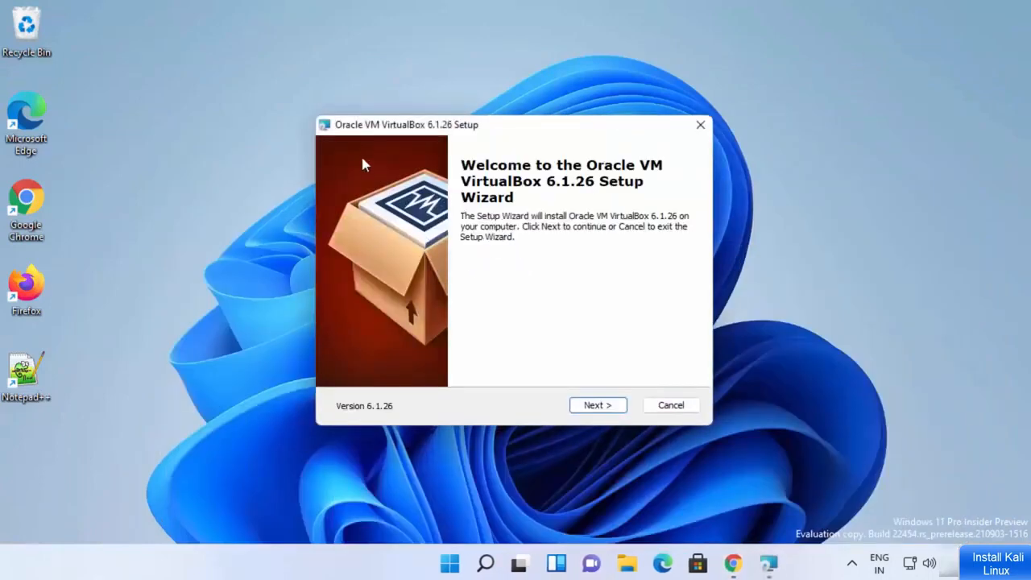
# - Keep default features, location and shortcut options, accept the network interfaces warning, and start installing
pyautogui.click(592, 406)
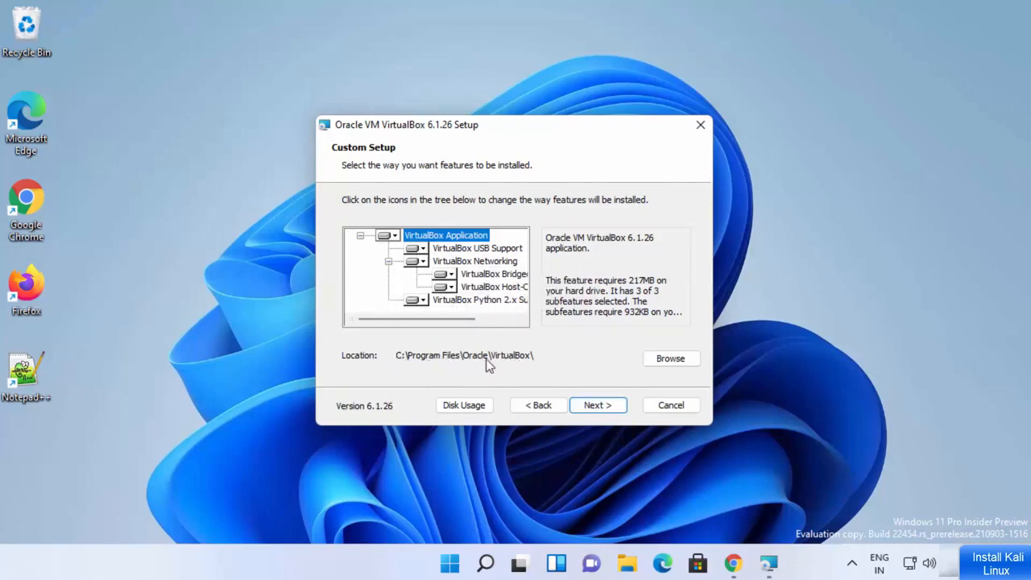
pyautogui.click(601, 406)
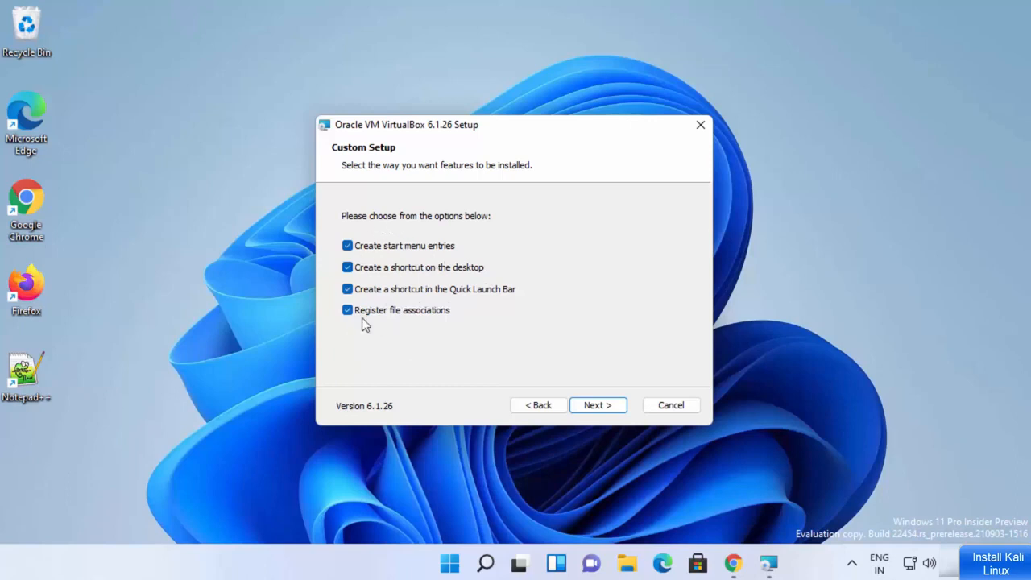
pyautogui.click(596, 406)
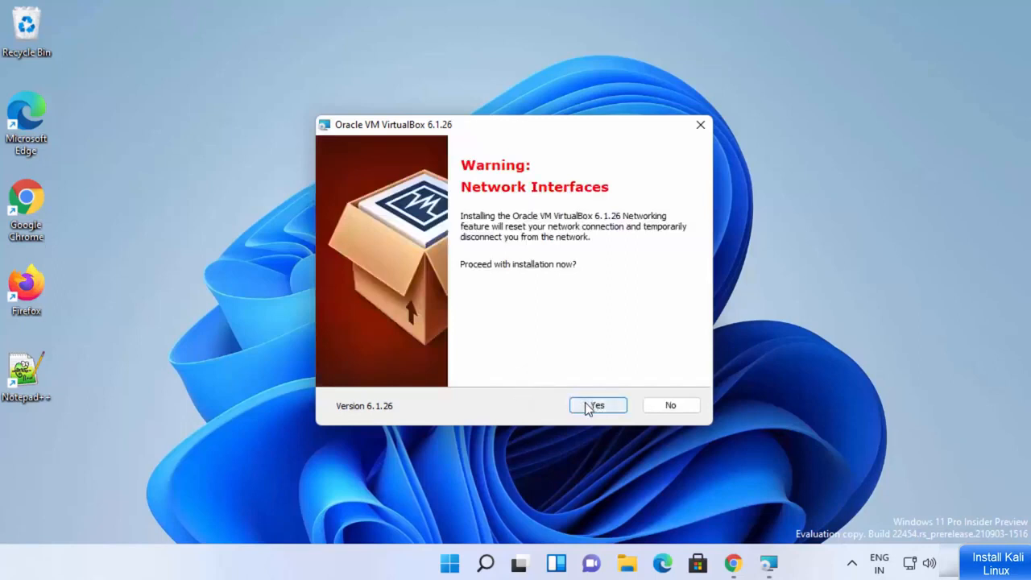
pyautogui.click(589, 407)
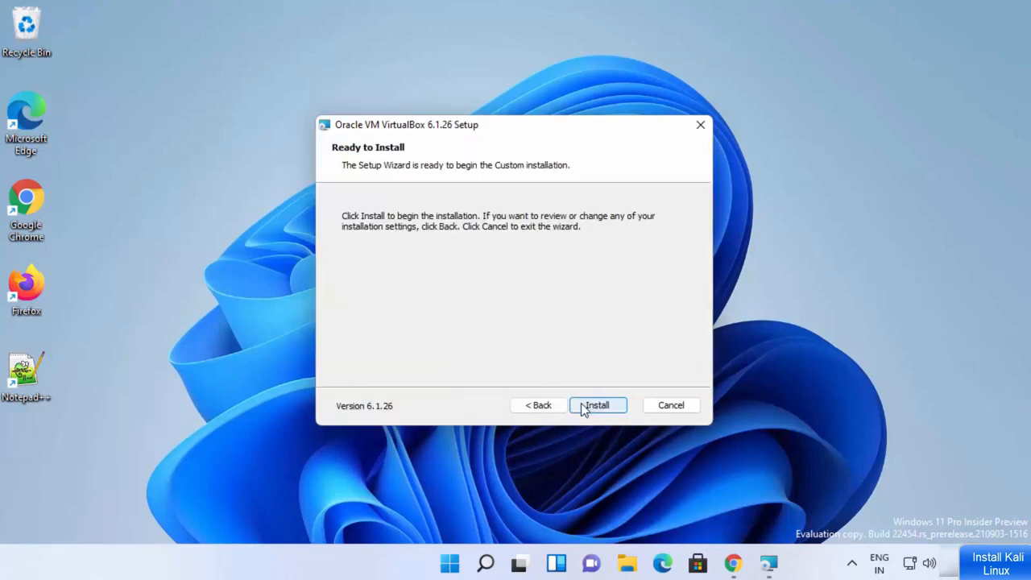
pyautogui.click(583, 404)
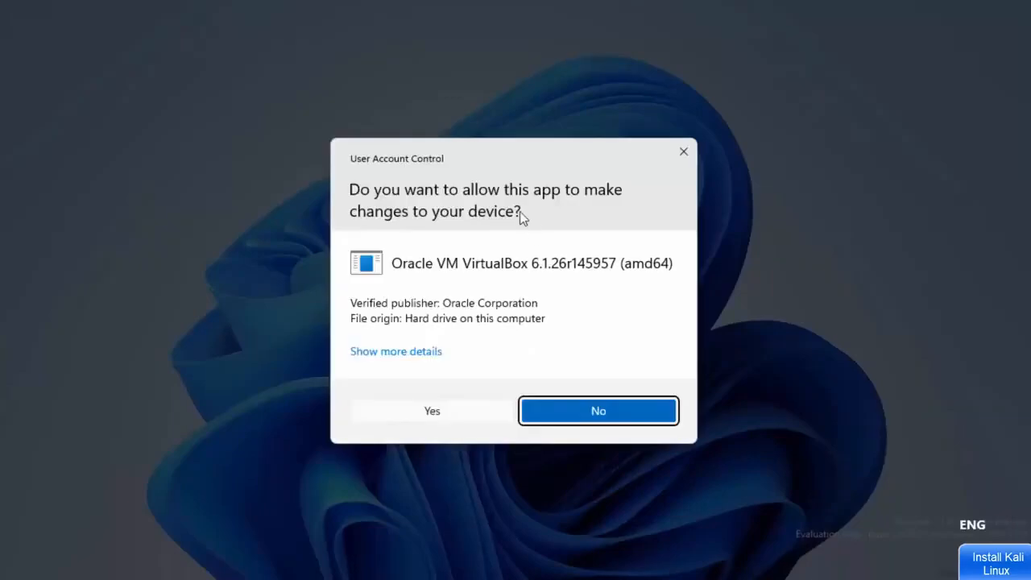
# - Allow the installer through User Account Control and install the Oracle USB device driver
pyautogui.click(435, 412)
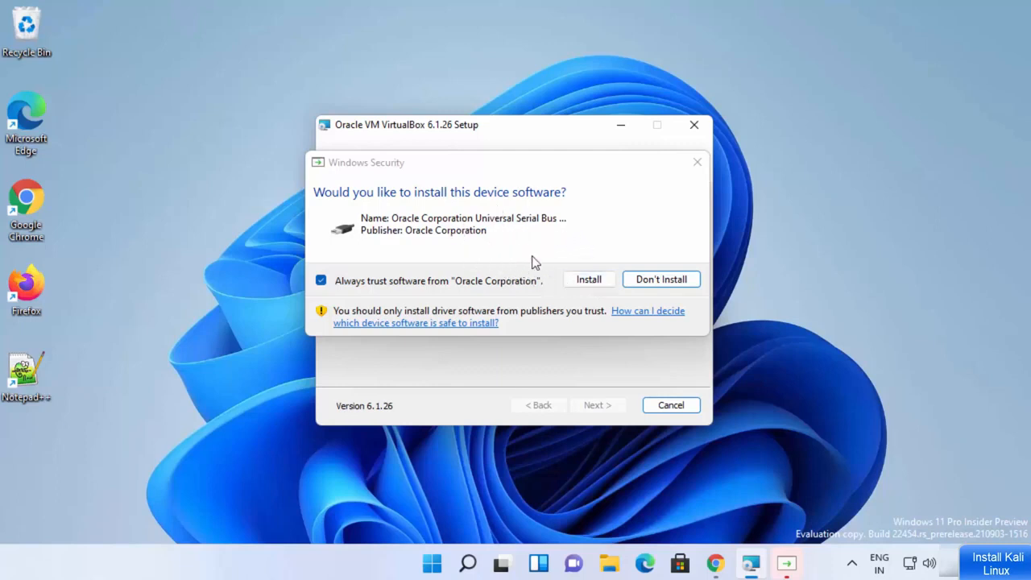
pyautogui.click(587, 279)
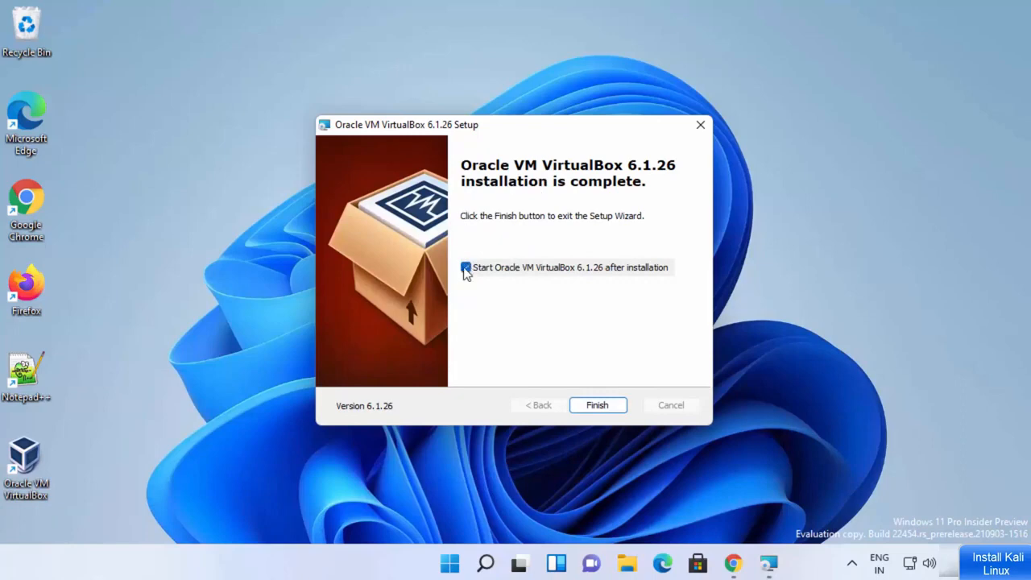
# - Finish setup, maximize VirtualBox Manager, and return to the 'kali linux' Google results in Chrome
pyautogui.click(599, 406)
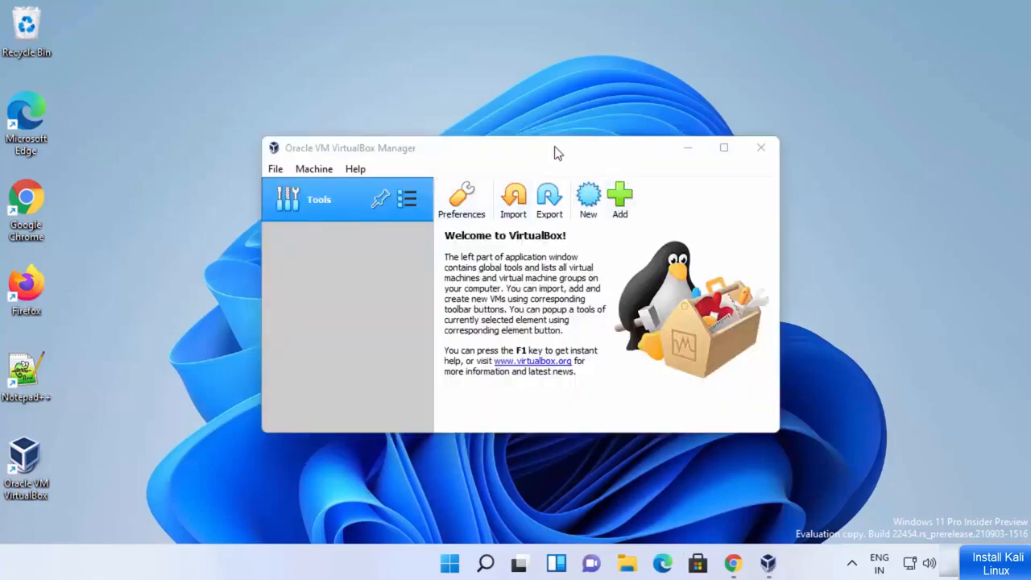
pyautogui.click(722, 150)
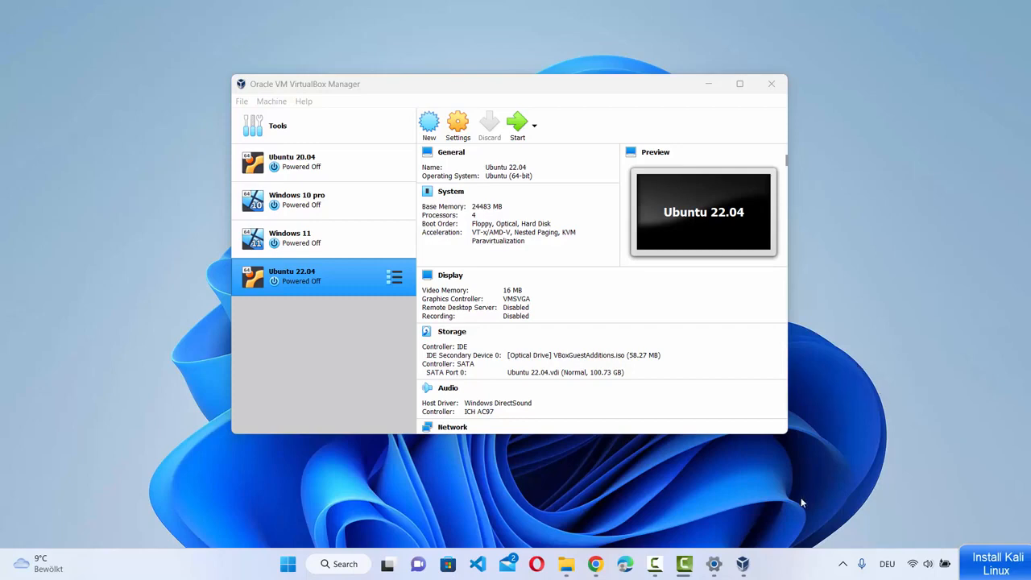
pyautogui.click(596, 565)
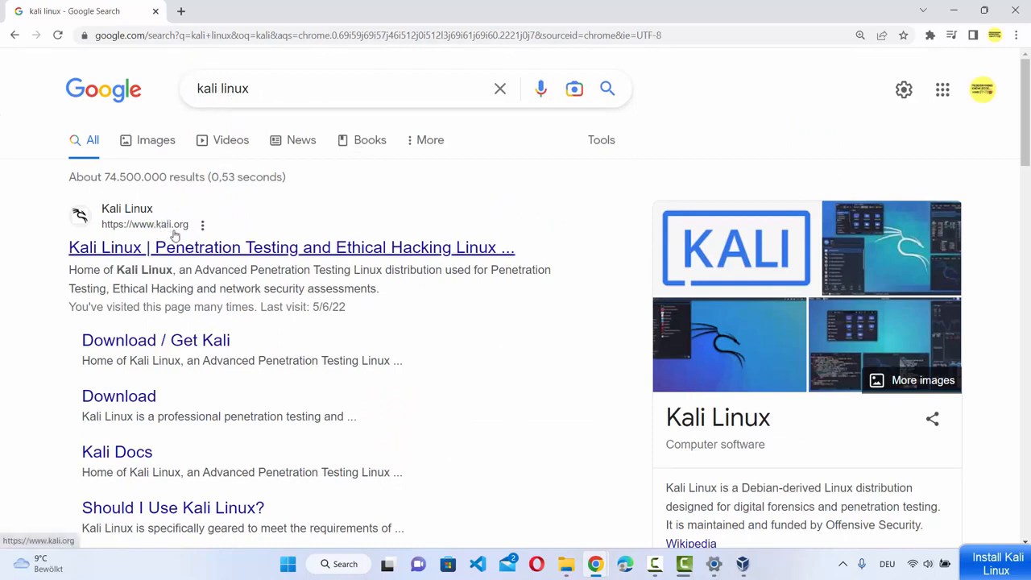
# - Download kali-linux-2022.4-virtualbox-amd64.7z from kali.org's Virtual Machines downloads, then open File Explorer
pyautogui.click(417, 250)
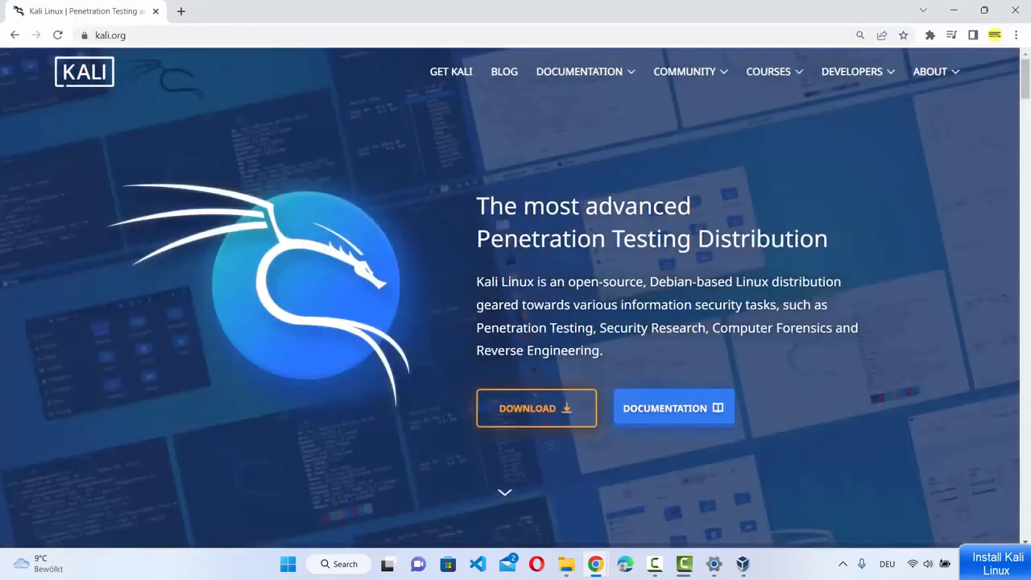
pyautogui.click(528, 413)
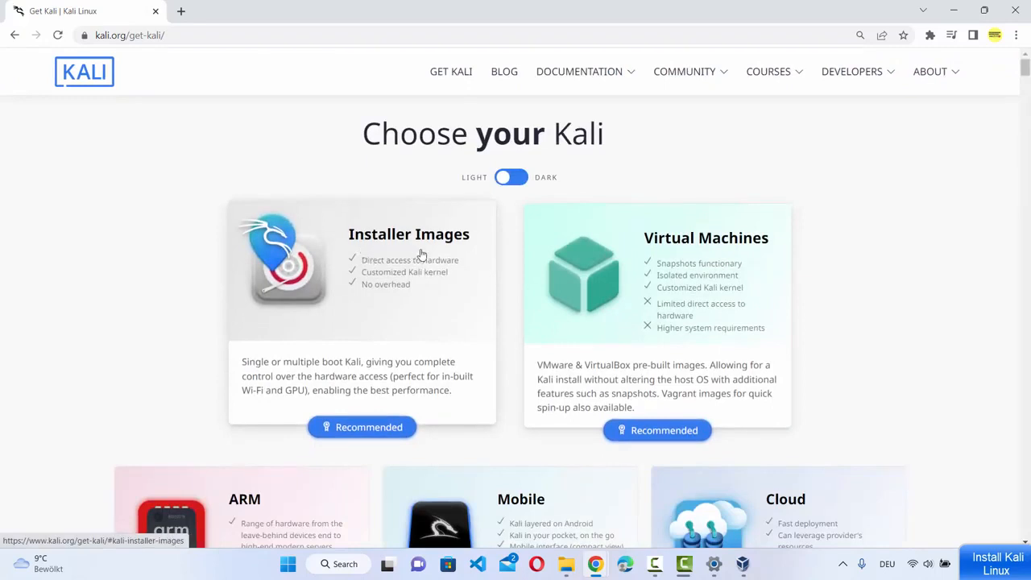
pyautogui.click(694, 252)
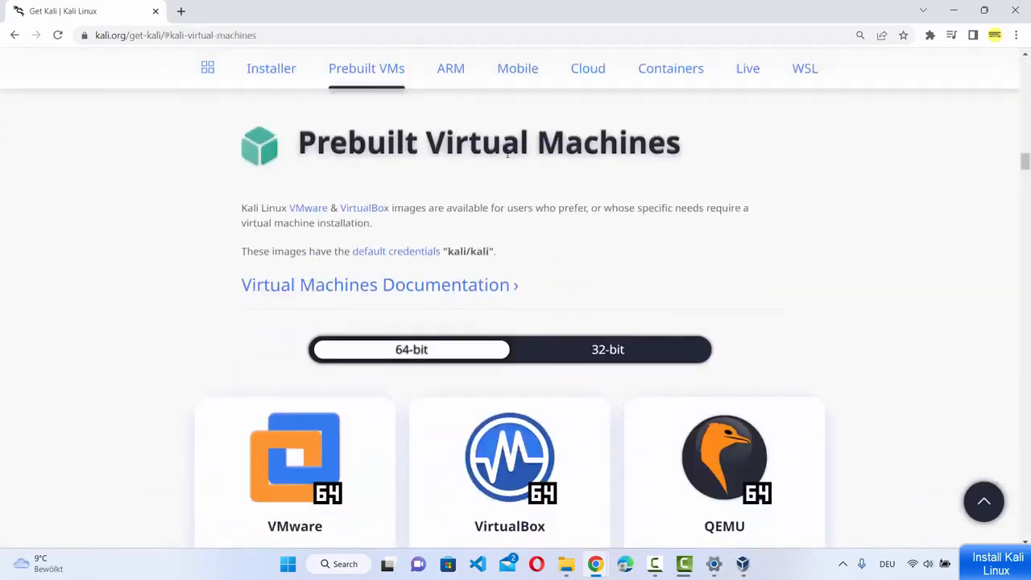
pyautogui.scroll(-1, 579, 231)
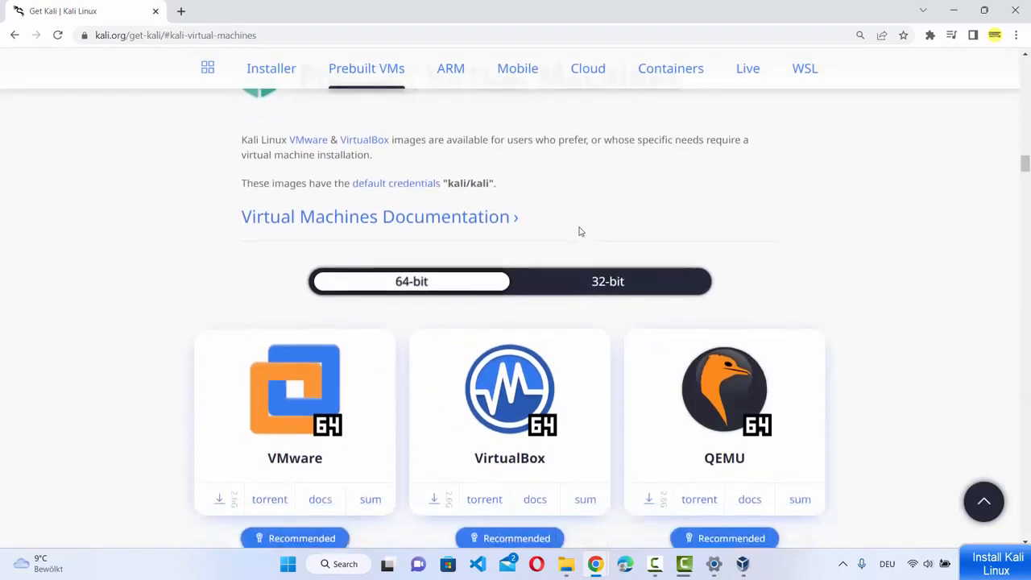
pyautogui.scroll(-1, 576, 234)
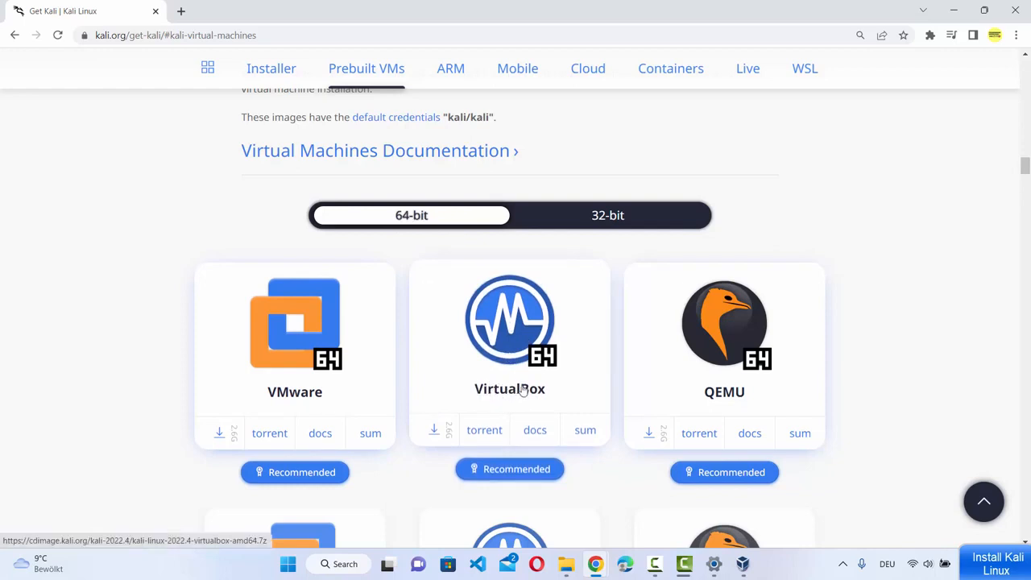
pyautogui.click(517, 338)
pyautogui.scroll(-1, 323, 451)
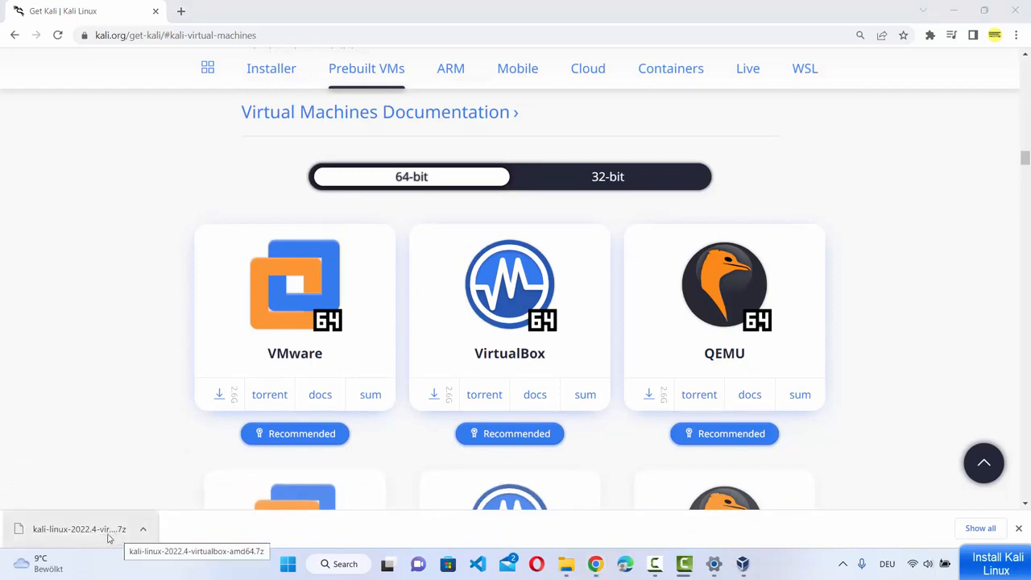
pyautogui.click(575, 567)
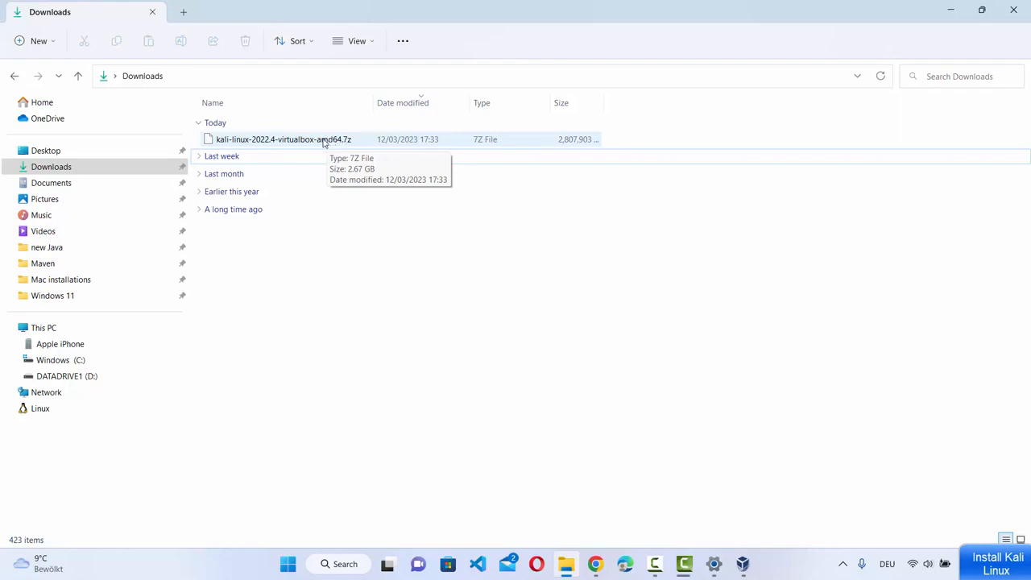
# - Try opening kali-linux-2022.4-virtualbox-amd64.7z from the Downloads folder
pyautogui.doubleClick(320, 142)
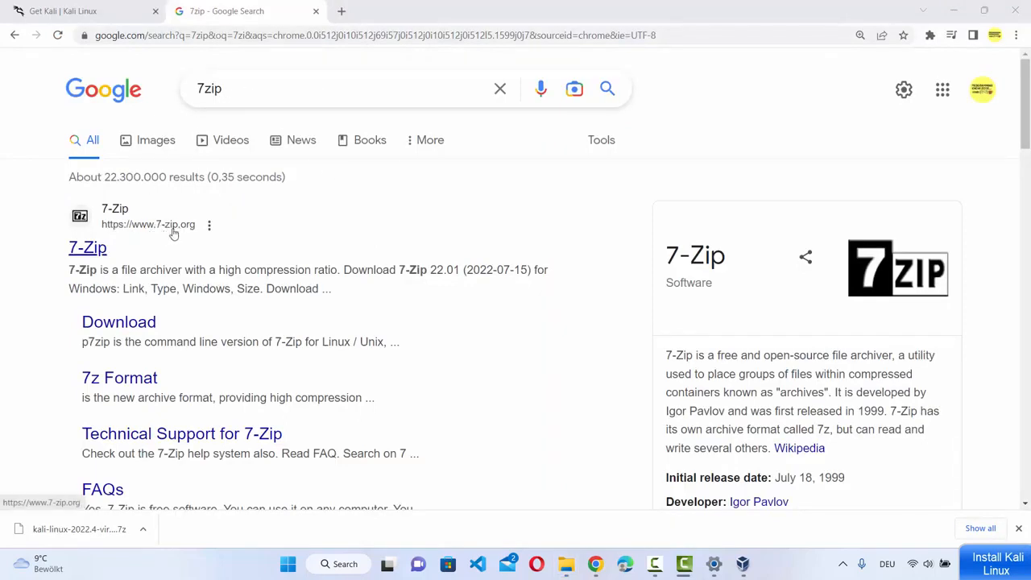
# - Download the 64-bit 7-Zip installer from 7-zip.org and install 7-Zip 22.01
pyautogui.click(90, 249)
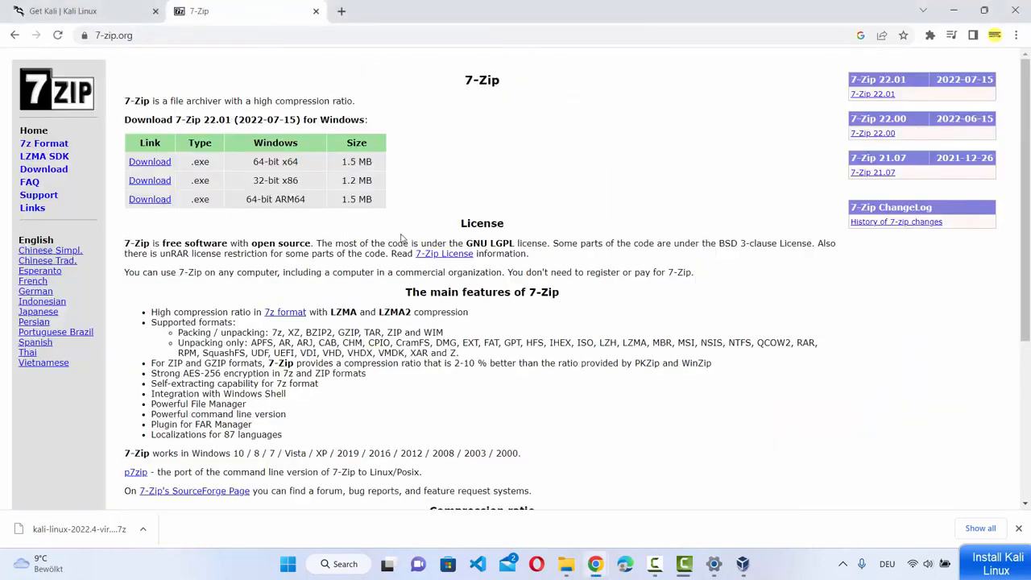
pyautogui.click(149, 162)
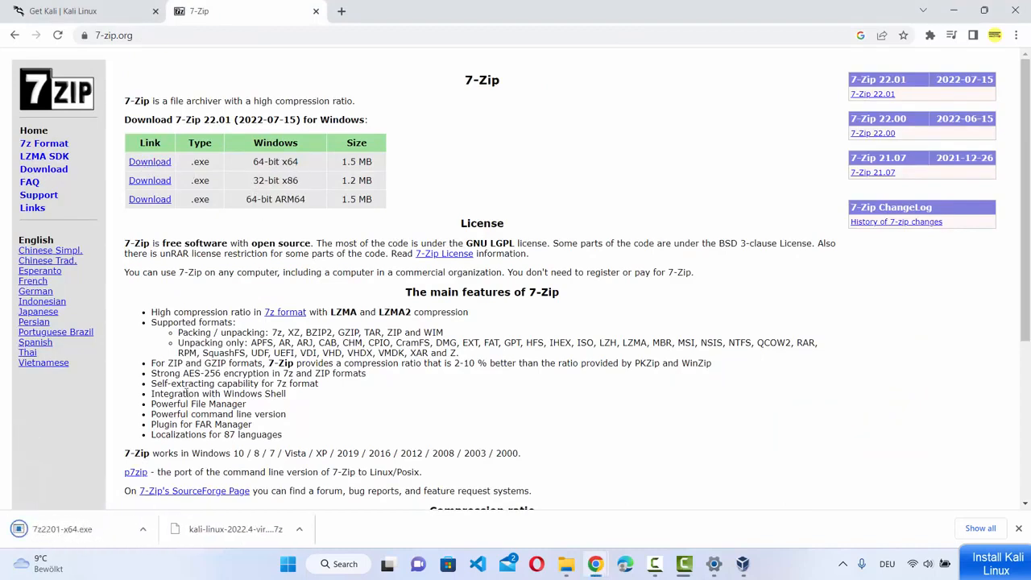
pyautogui.click(91, 526)
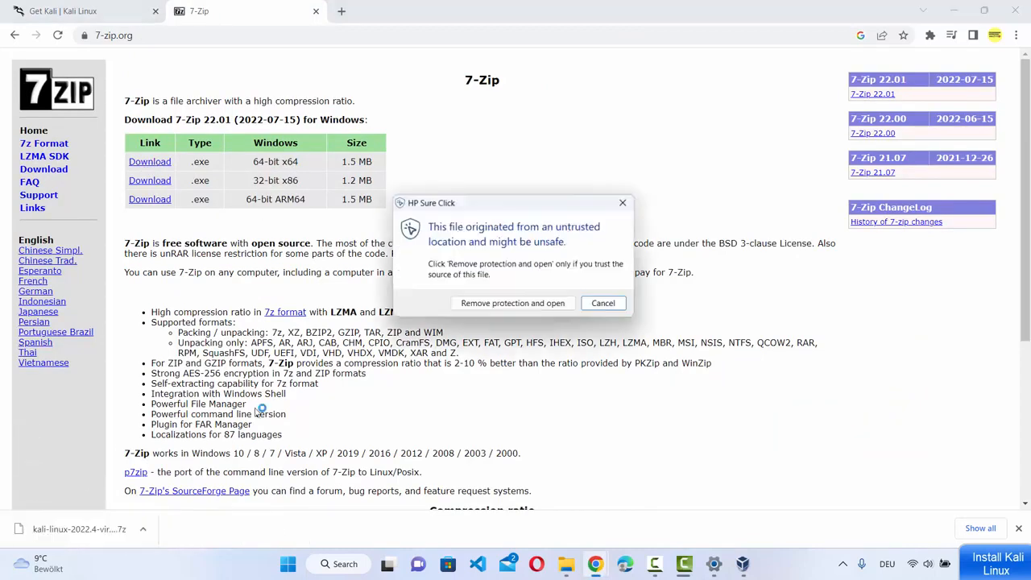
pyautogui.click(465, 307)
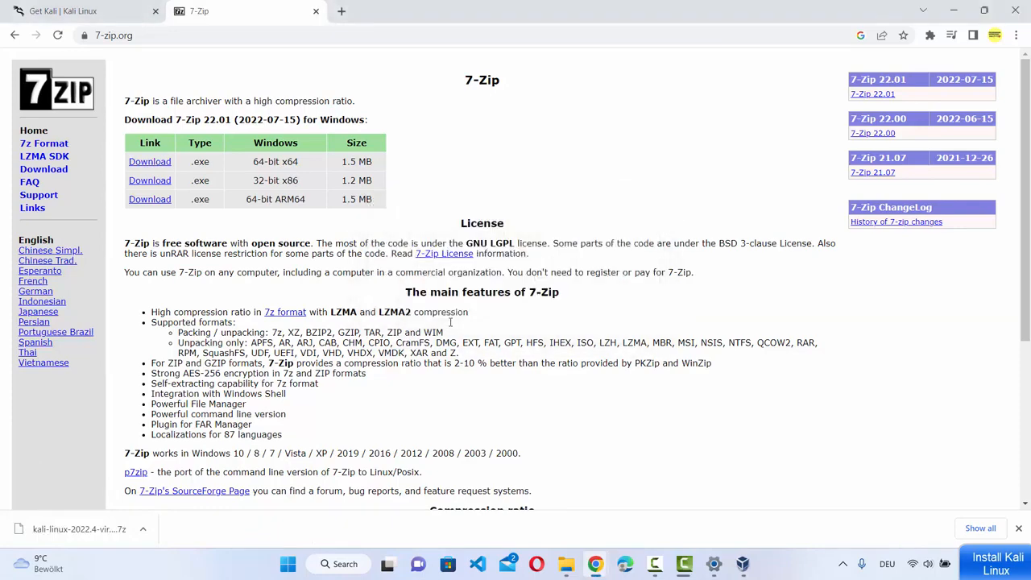
pyautogui.click(502, 325)
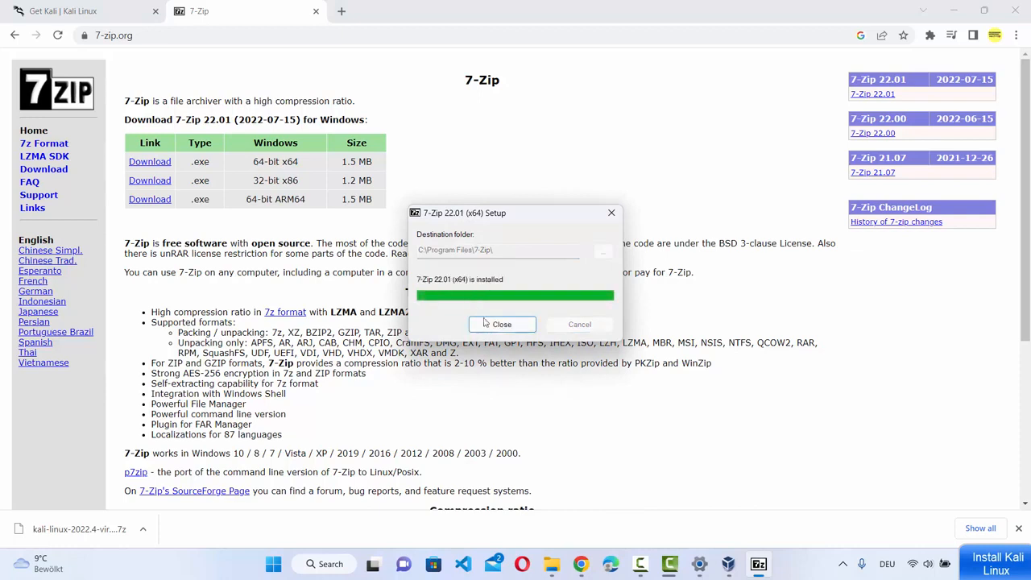
pyautogui.click(498, 325)
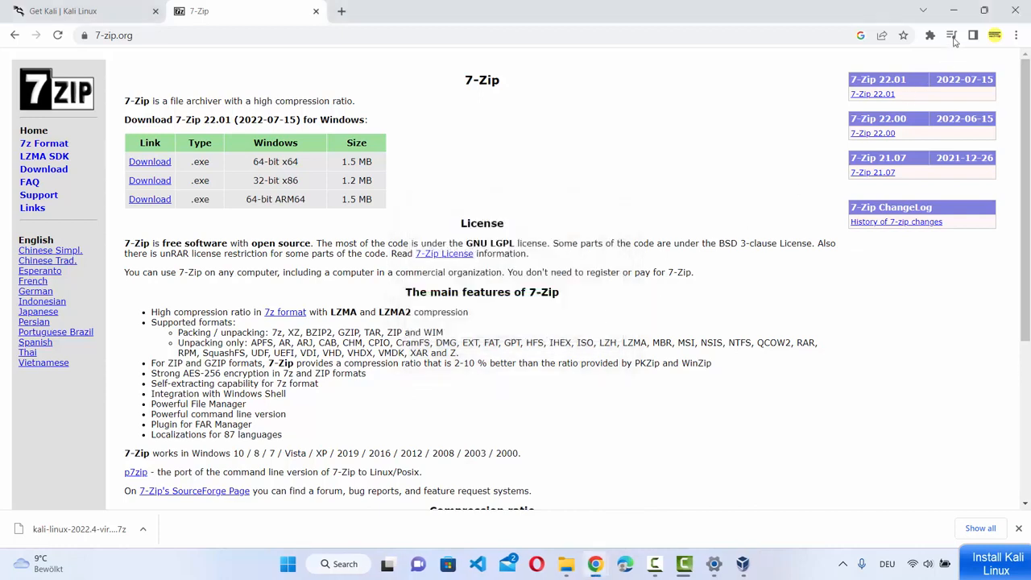
# - Open the Kali .7z archive with 7-Zip\7zFM.exe, set as the default app for .7z files
pyautogui.click(954, 16)
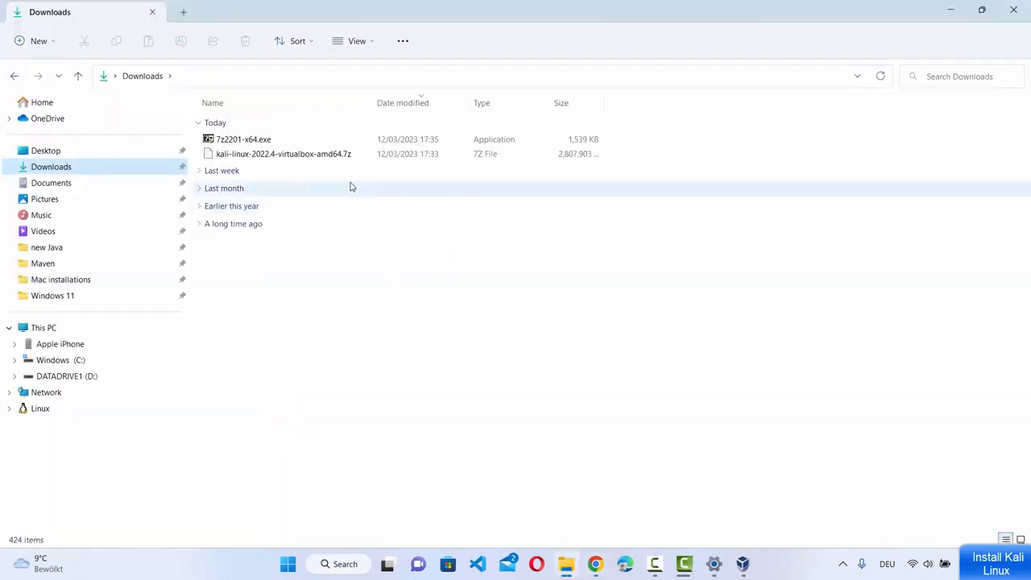
pyautogui.rightClick(302, 158)
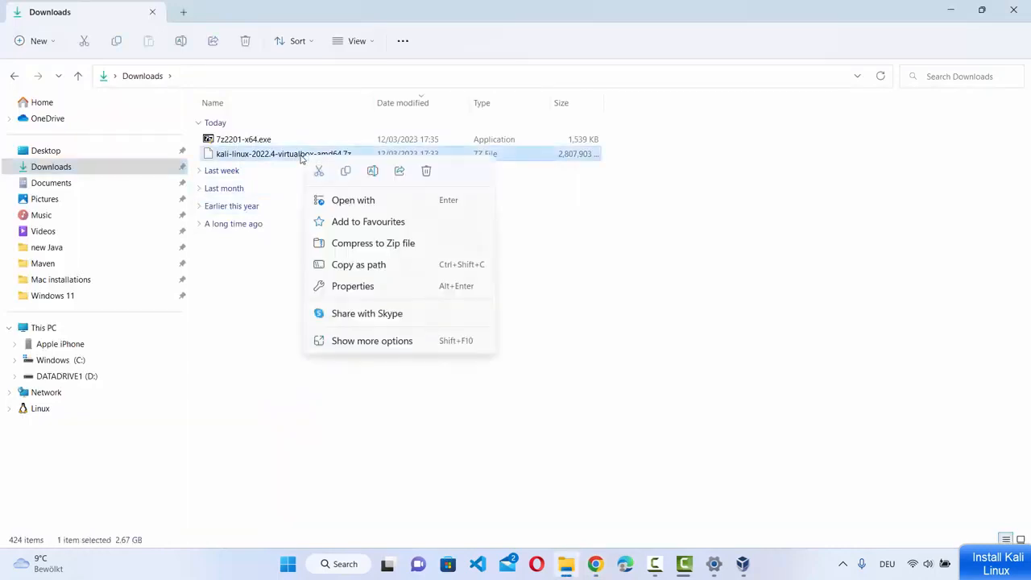
pyautogui.doubleClick(292, 156)
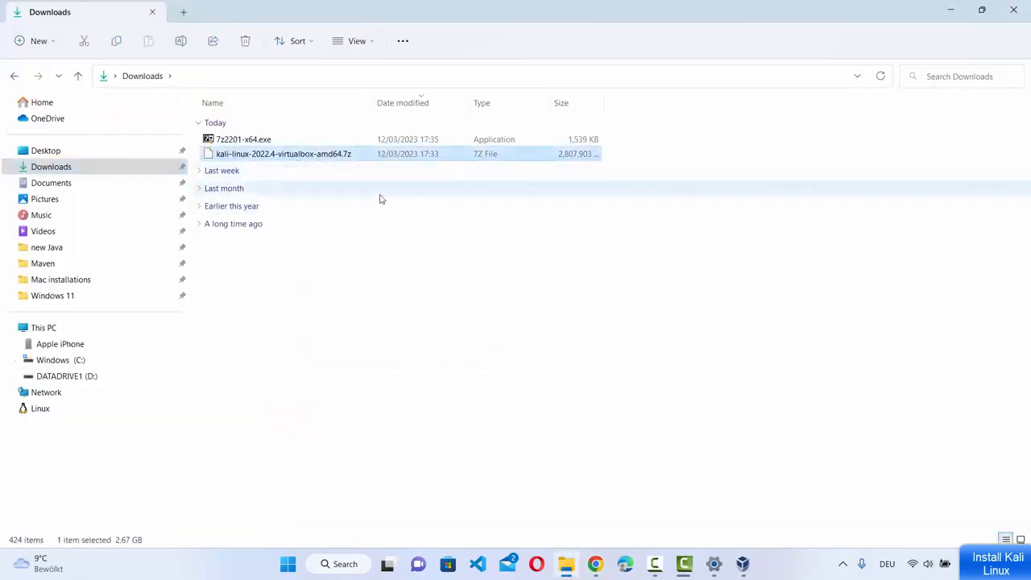
pyautogui.scroll(-4, 475, 393)
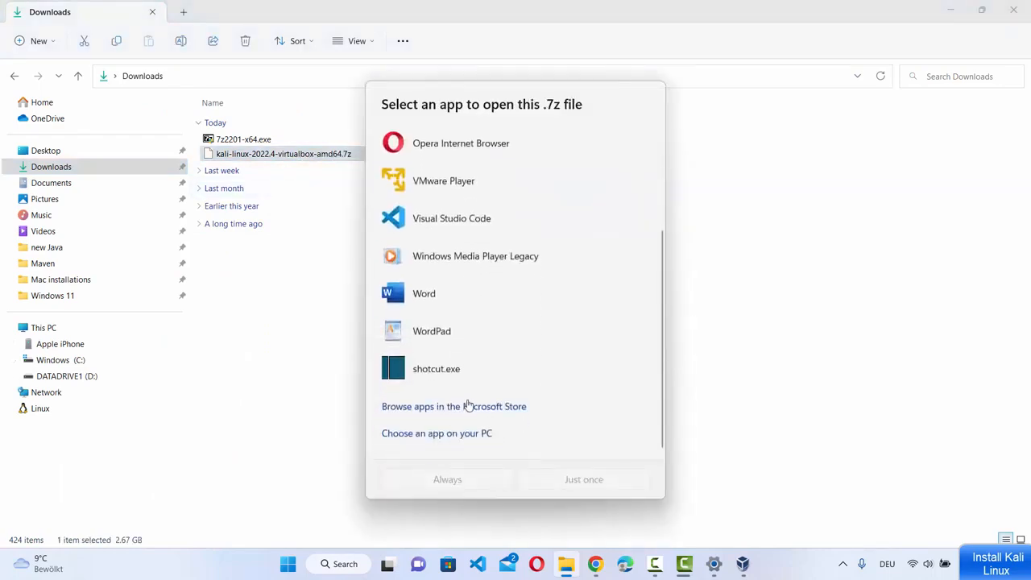
pyautogui.click(440, 435)
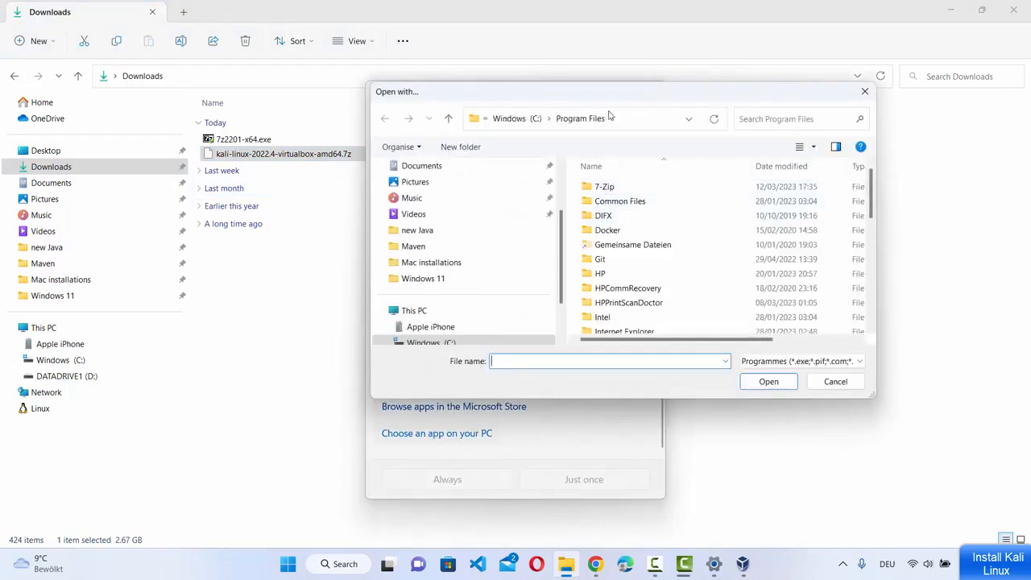
pyautogui.doubleClick(606, 187)
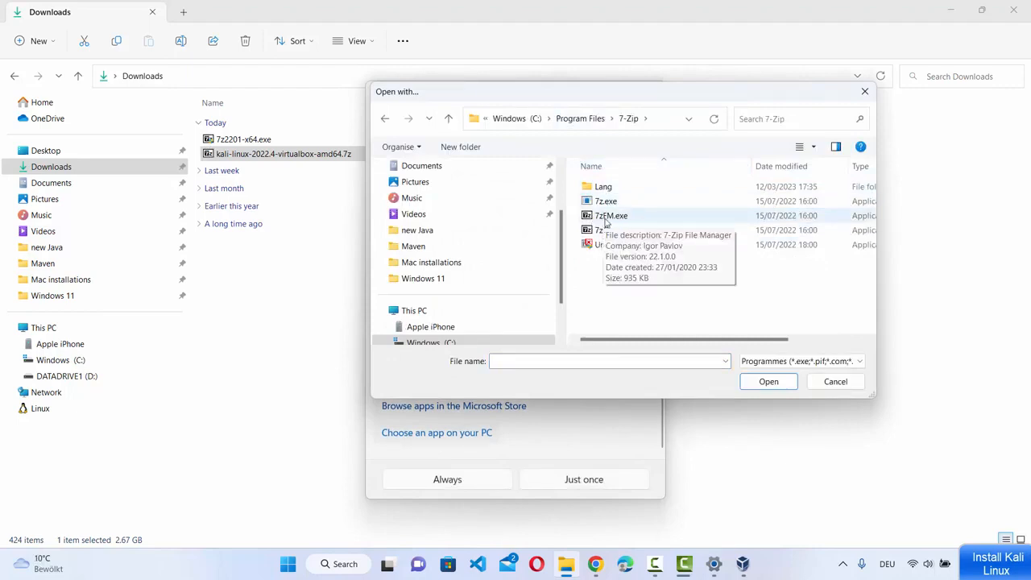
pyautogui.click(610, 216)
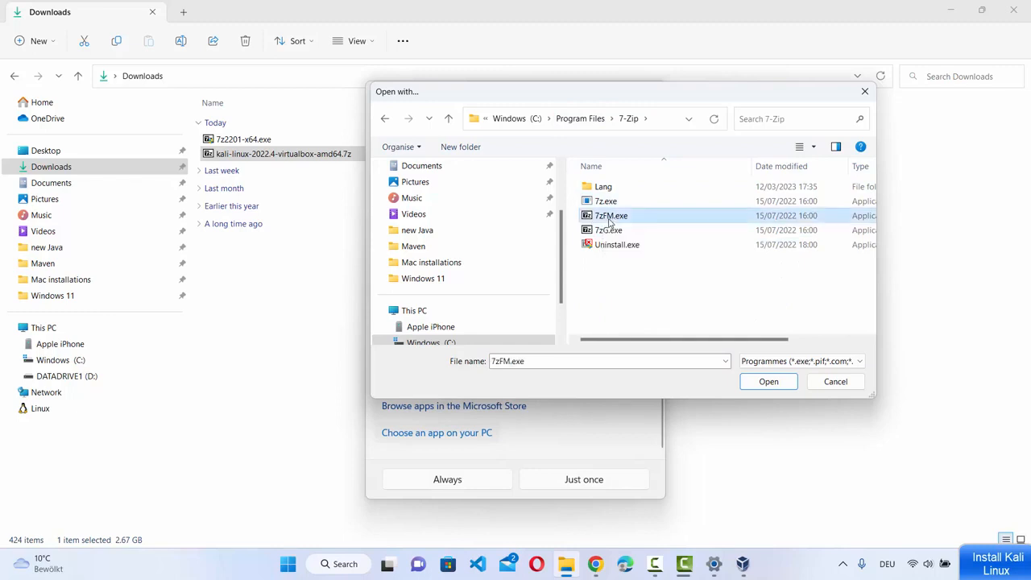
pyautogui.click(769, 382)
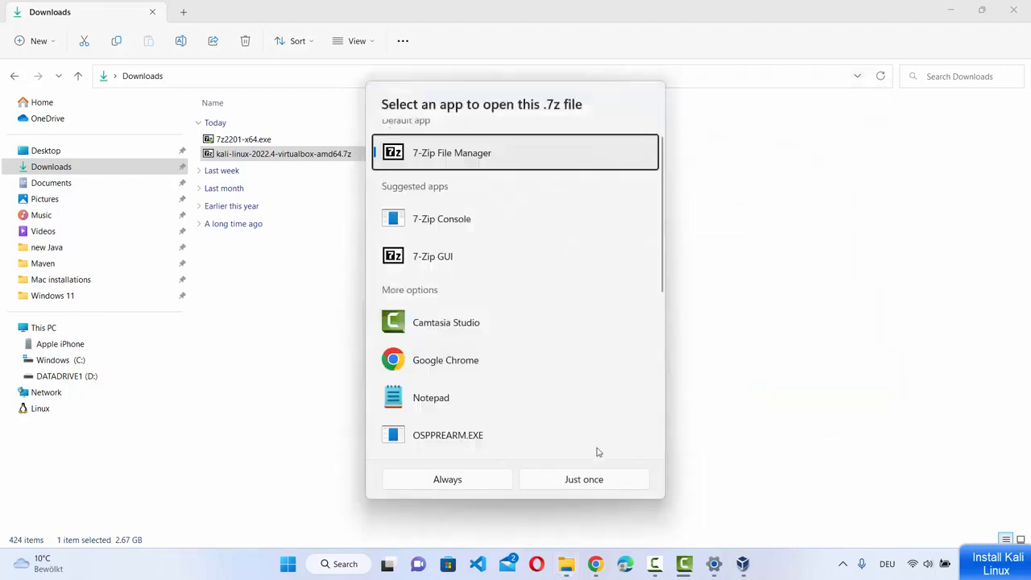
pyautogui.click(467, 482)
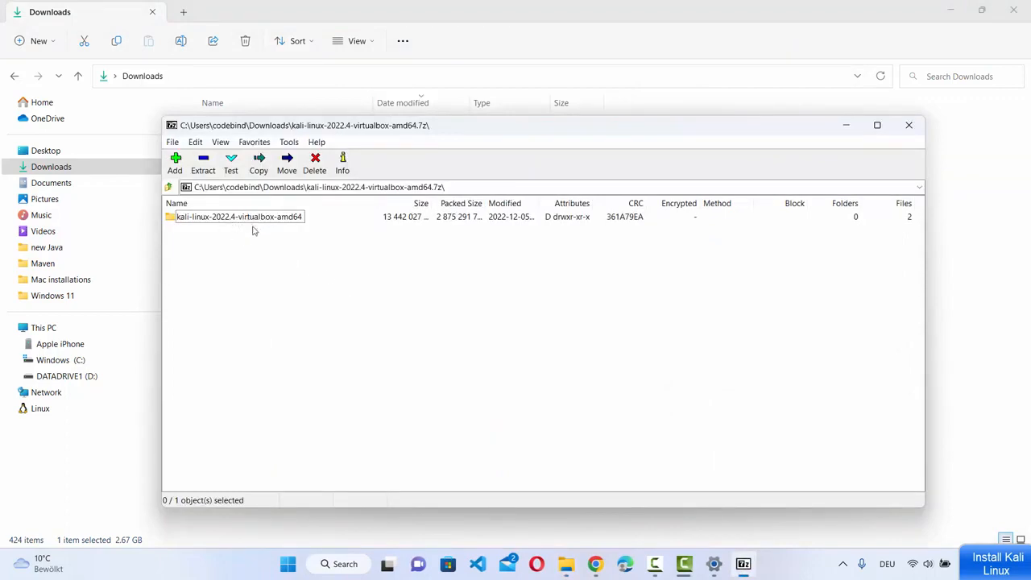
# - Extract the kali-linux-2022.4-virtualbox-amd64 folder to DATADRIVE1 (D:) and bring the extracted folder forward
pyautogui.click(206, 167)
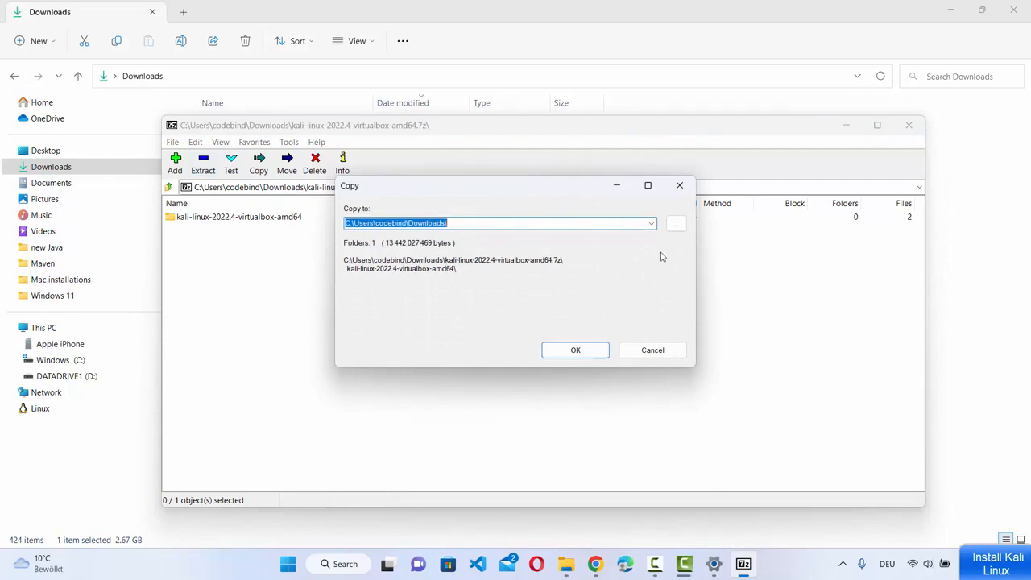
pyautogui.click(675, 224)
pyautogui.scroll(-2, 509, 287)
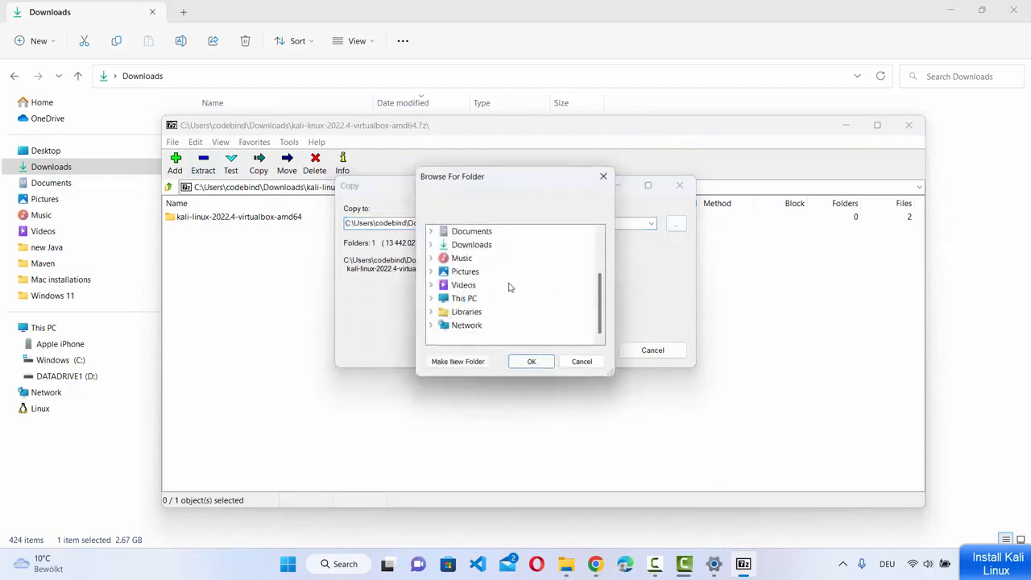
pyautogui.doubleClick(464, 299)
pyautogui.doubleClick(490, 324)
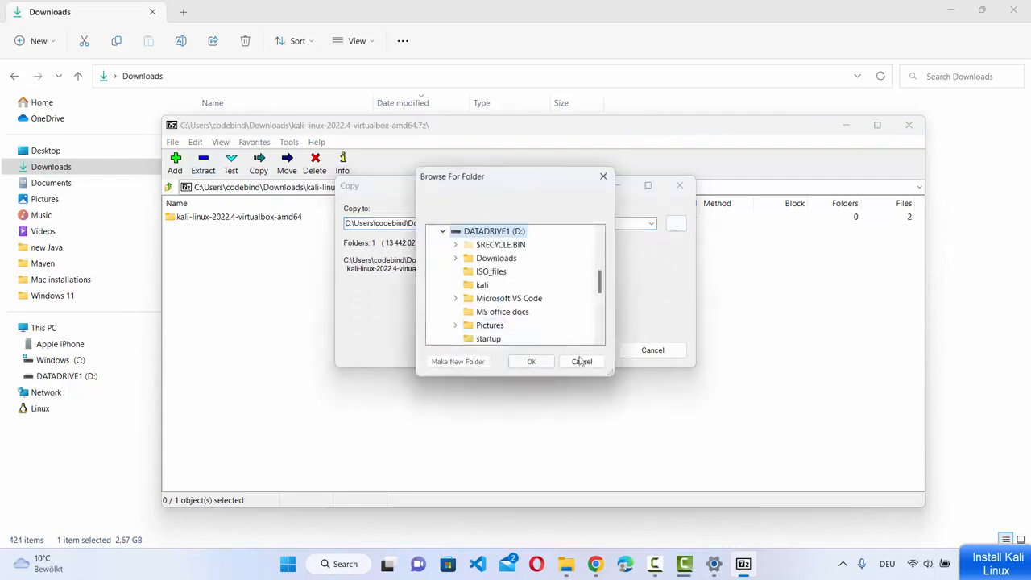
pyautogui.click(525, 363)
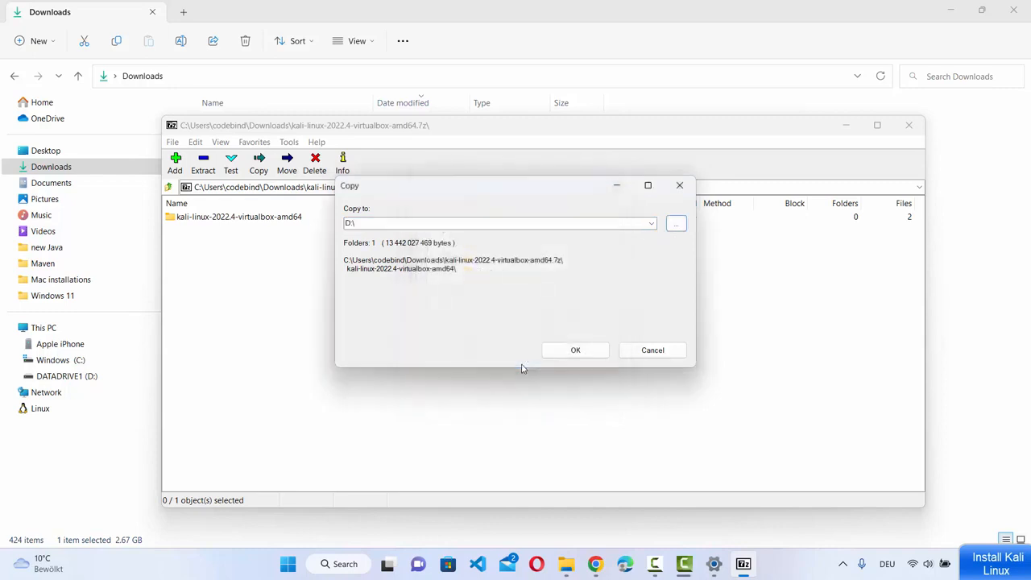
pyautogui.click(576, 351)
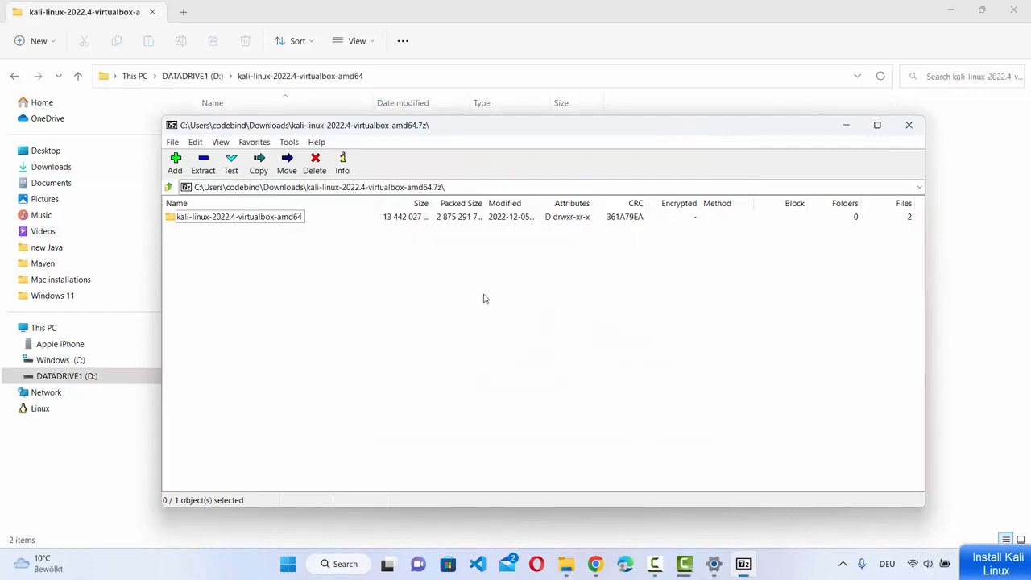
pyautogui.click(948, 316)
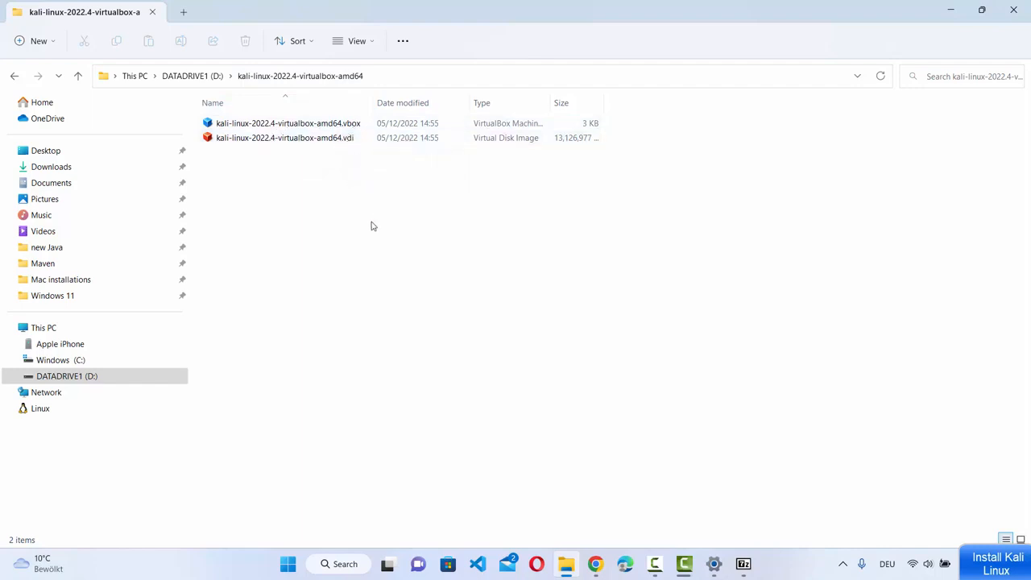
# - Launch Oracle VM VirtualBox from Windows search and snap it beside the Explorer window
pyautogui.click(339, 564)
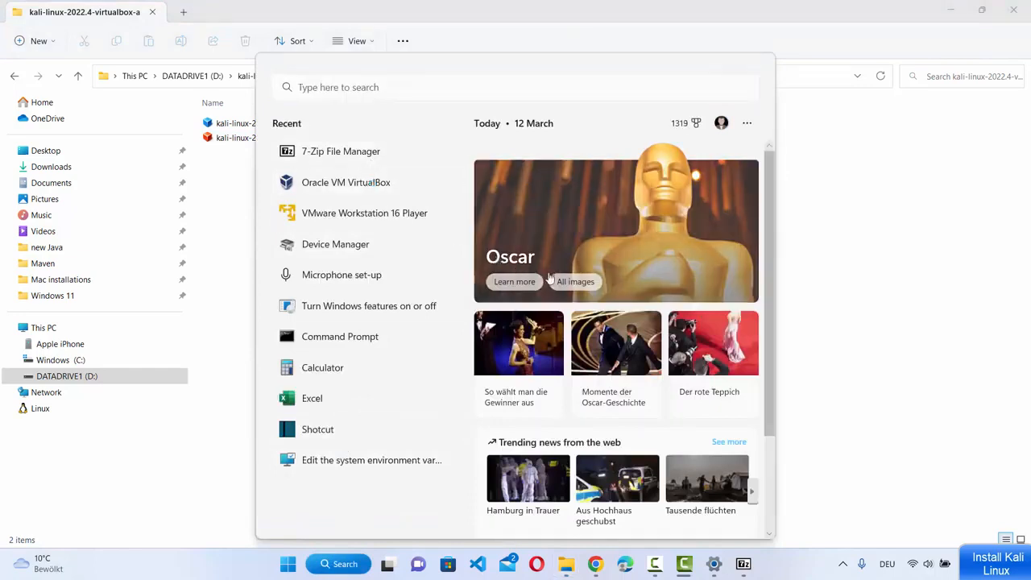
pyautogui.click(834, 248)
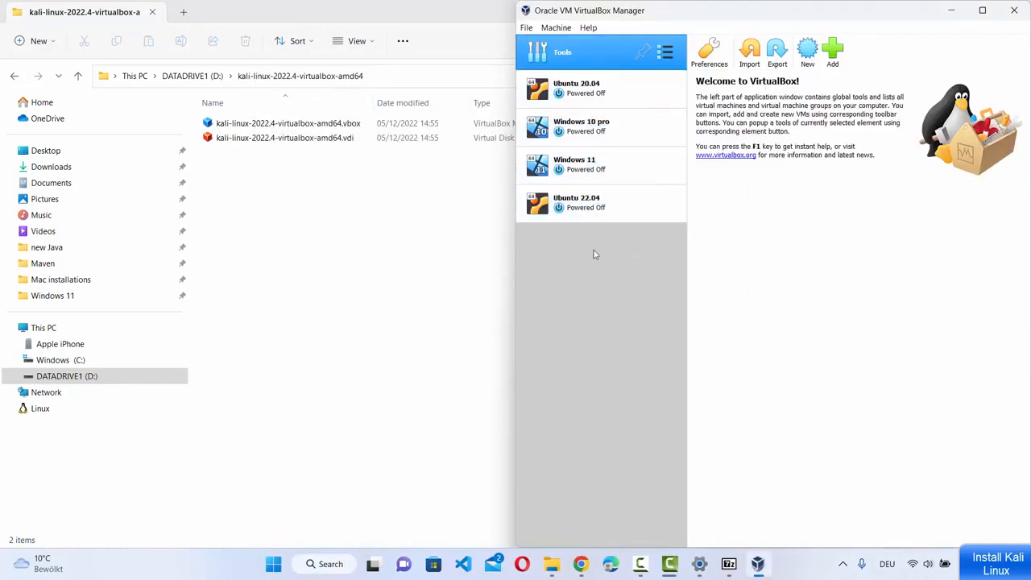
pyautogui.click(433, 279)
pyautogui.moveTo(508, 21); pyautogui.dragTo(2, 182)
pyautogui.click(639, 169)
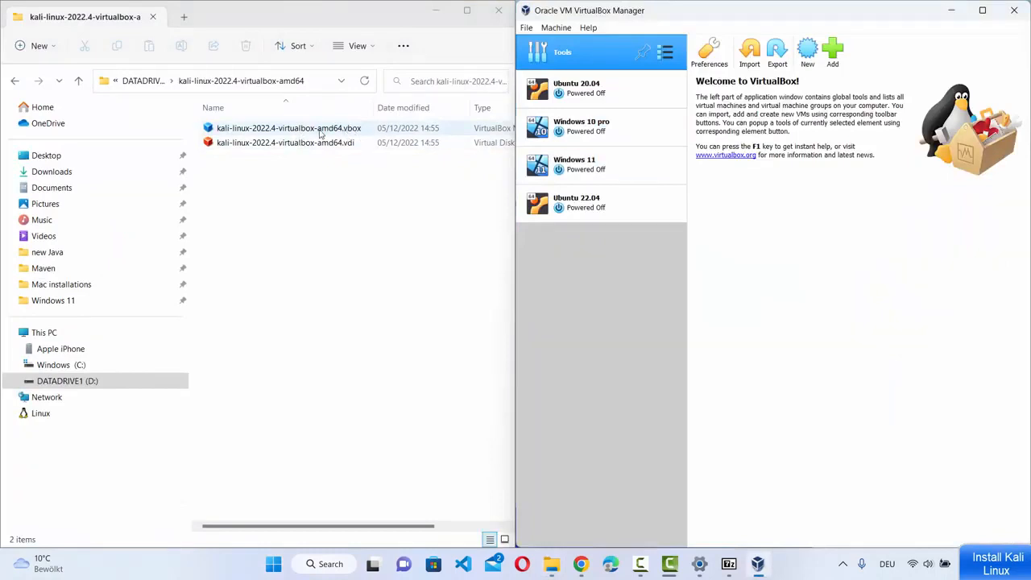
# - Double-click the Kali .vbox file to add kali-linux-2022.4-virtualbox-amd64 to VirtualBox
pyautogui.click(319, 129)
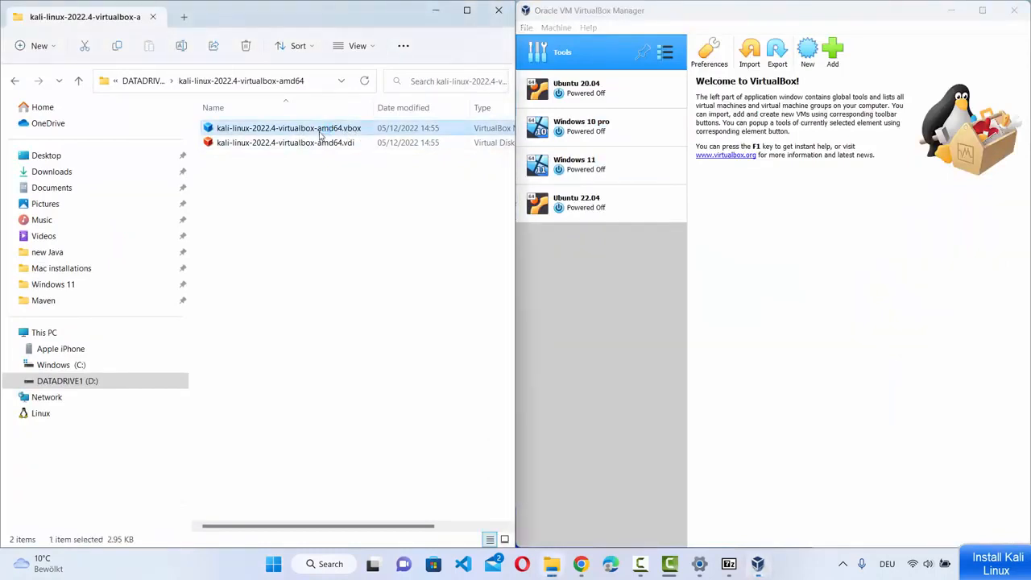
pyautogui.doubleClick(320, 130)
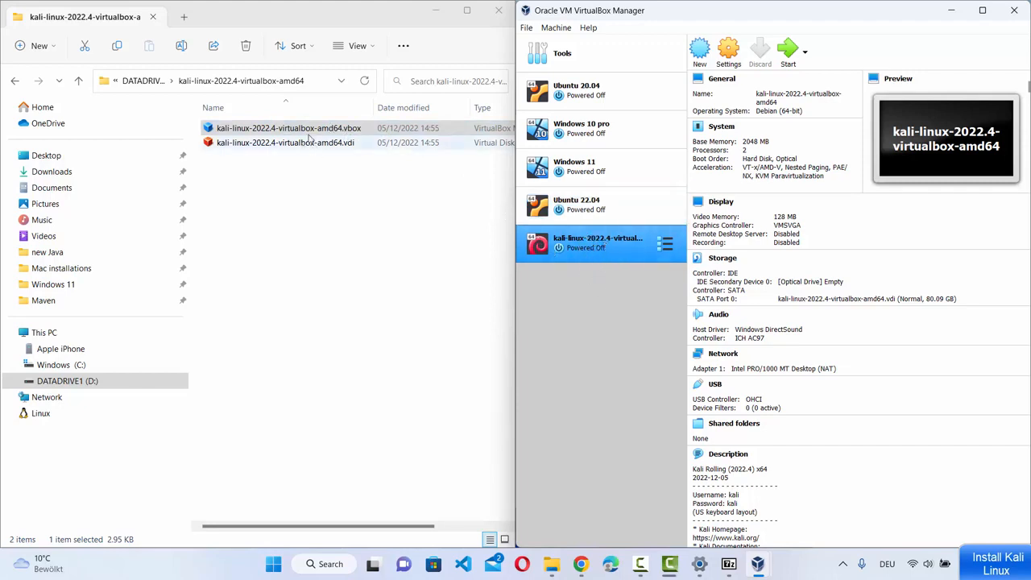
pyautogui.click(341, 131)
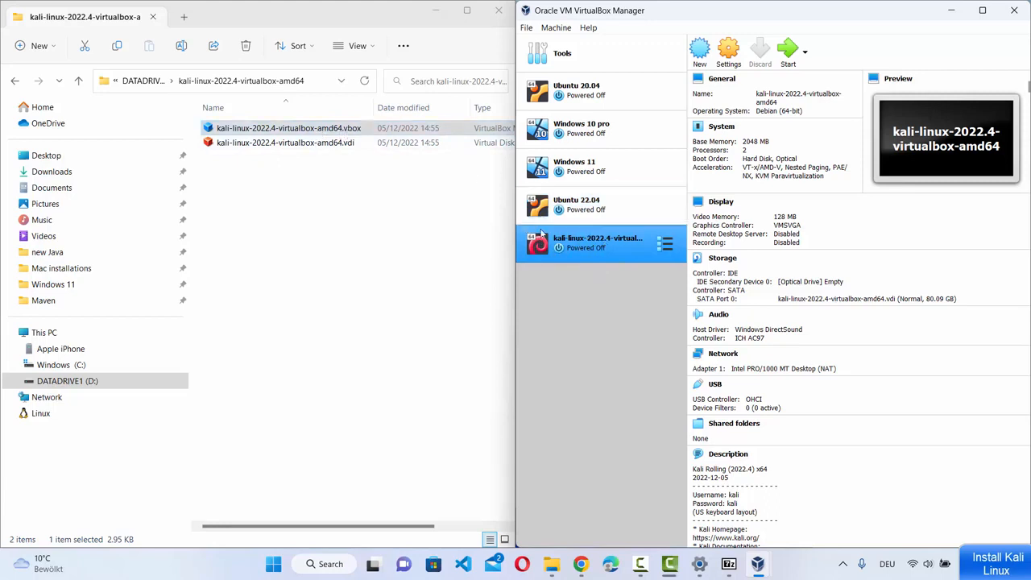
pyautogui.click(577, 254)
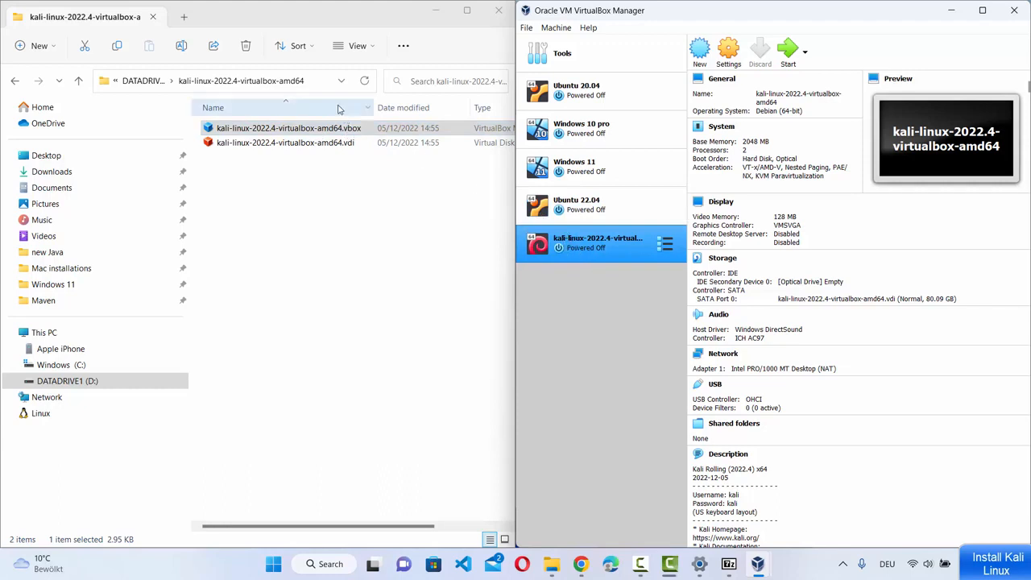
pyautogui.click(322, 83)
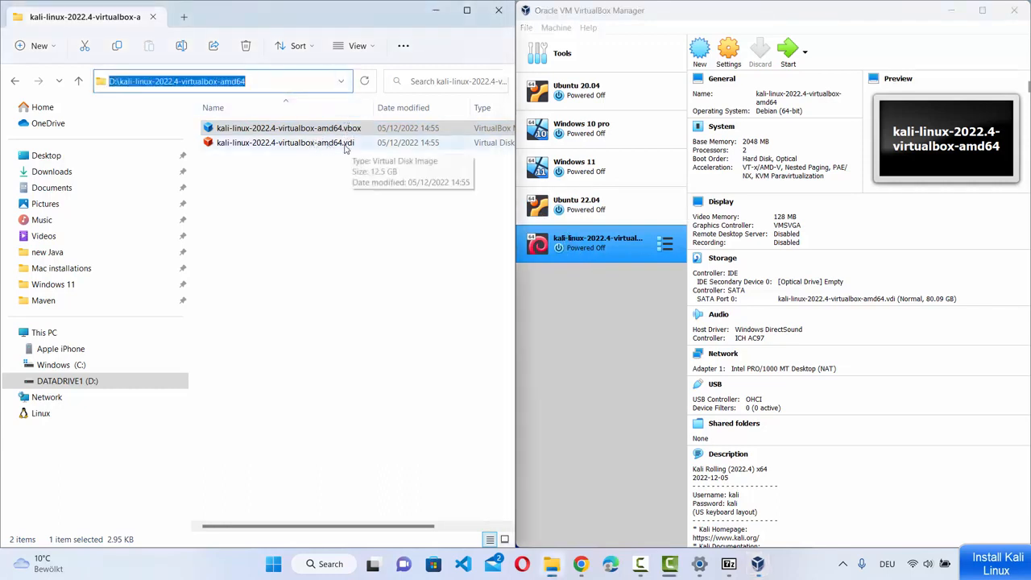
# - Maximize VirtualBox and give the Kali machine 4 CPUs, then review its acceleration settings
pyautogui.click(981, 12)
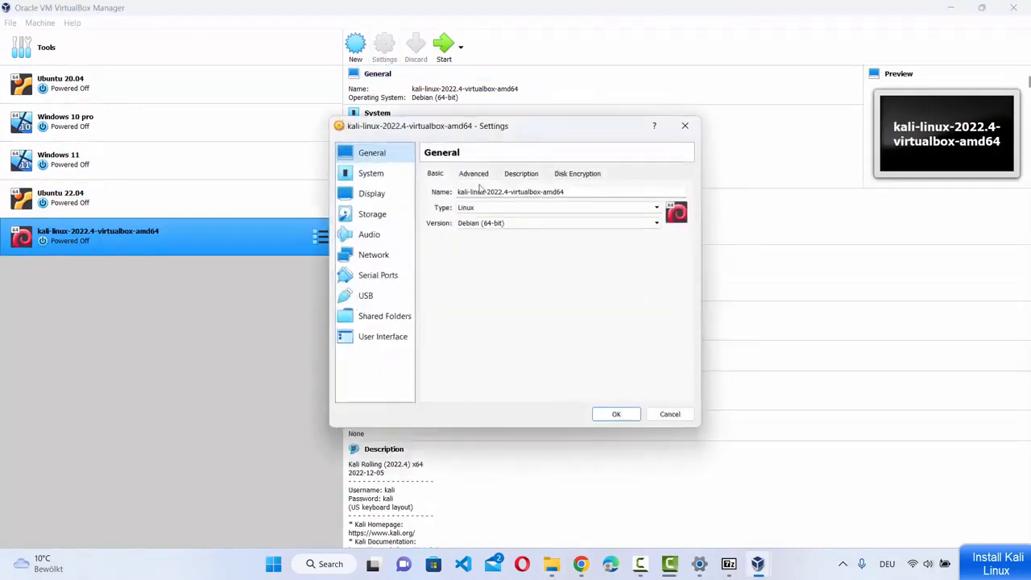
pyautogui.click(379, 179)
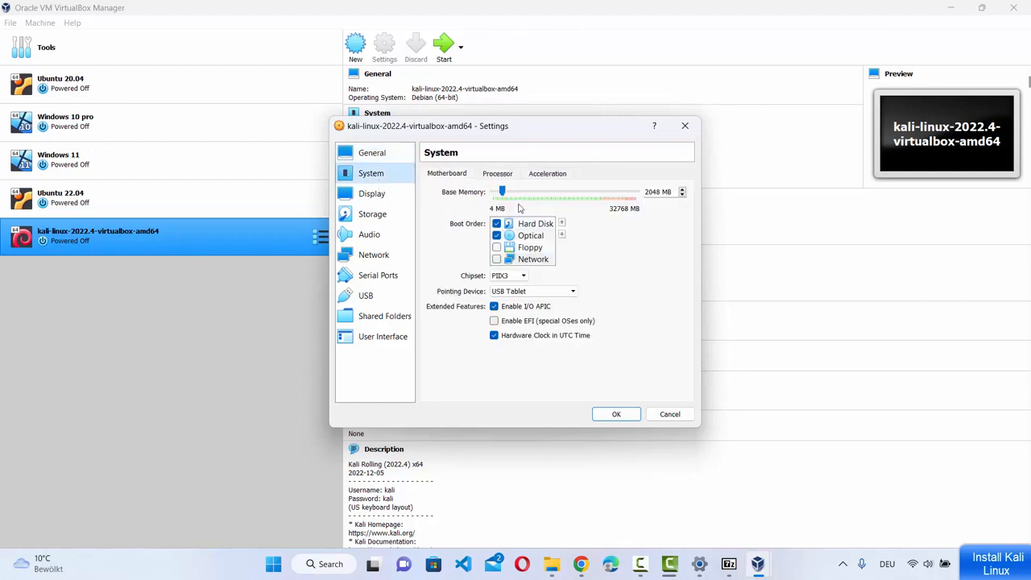
pyautogui.click(505, 176)
pyautogui.moveTo(516, 194); pyautogui.dragTo(559, 192)
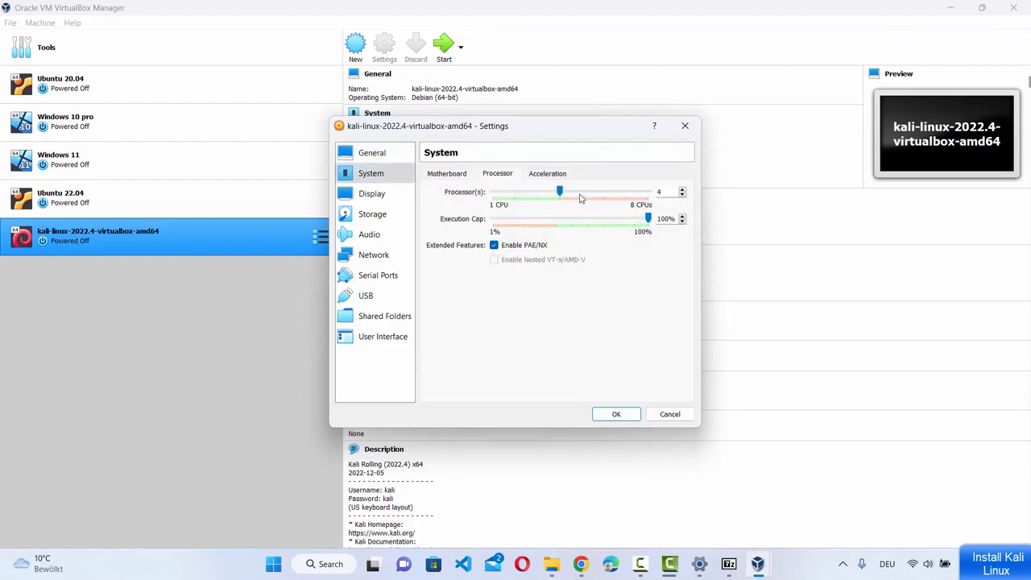
pyautogui.click(558, 174)
pyautogui.click(450, 175)
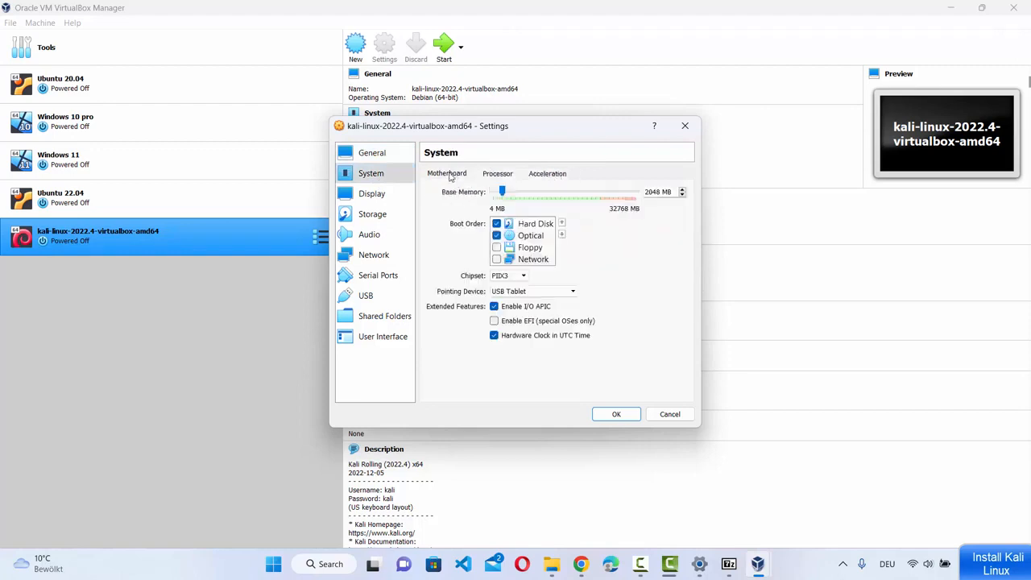
# - Show the Storage page, enlarged, with kali-linux-2022.4-virtualbox-amd64.vdi on the SATA controller
pyautogui.click(373, 194)
pyautogui.click(374, 215)
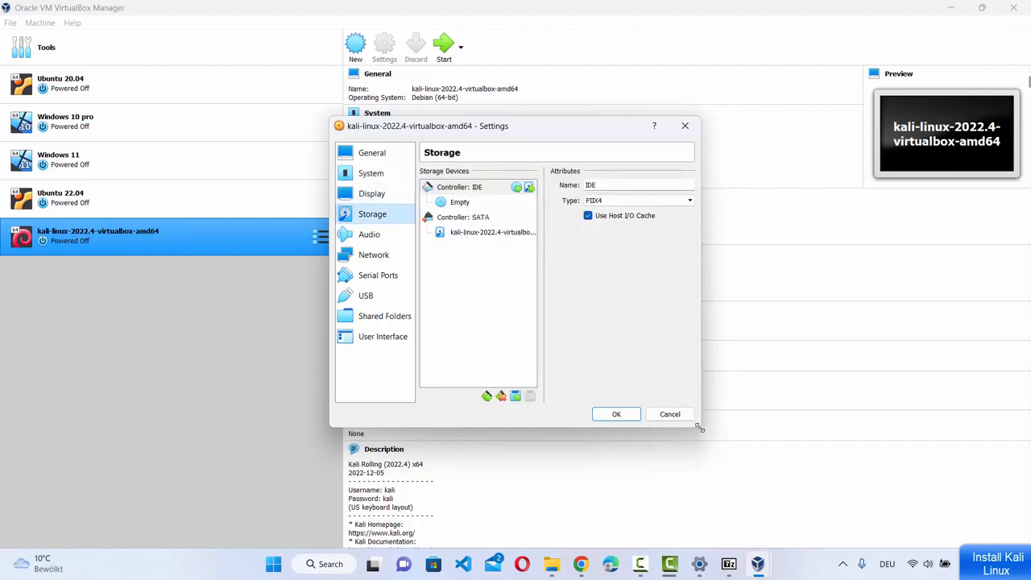
pyautogui.moveTo(699, 429); pyautogui.dragTo(890, 465)
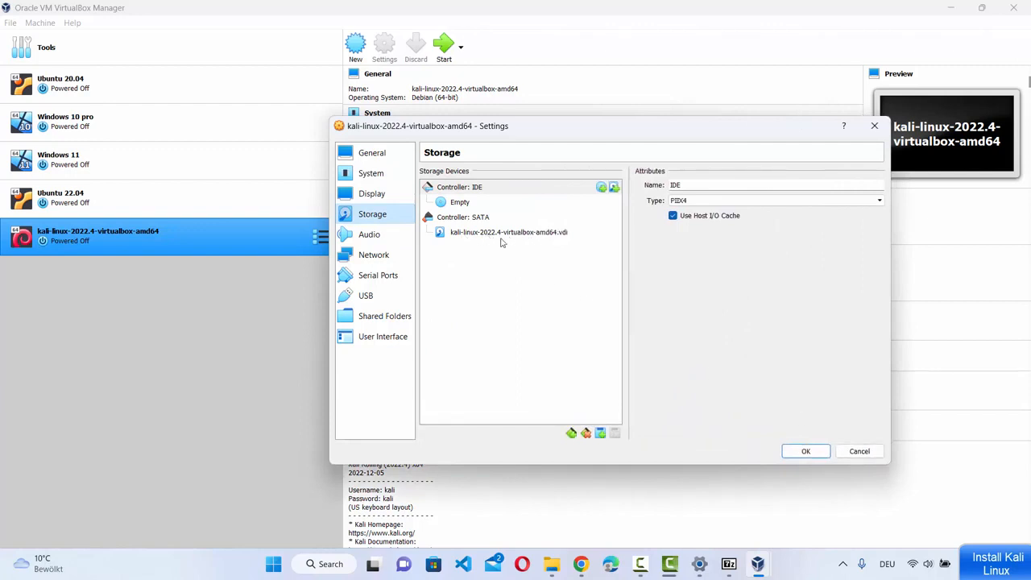
pyautogui.moveTo(507, 242)
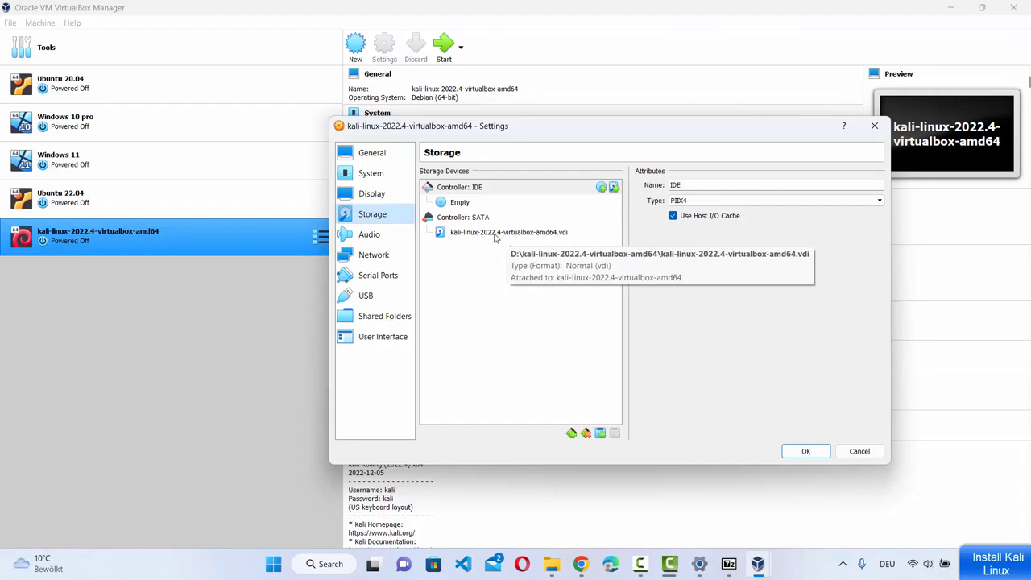
# - Browse the Kali folder on D: for an optical disk image, then cancel, leaving the drive empty
pyautogui.click(601, 188)
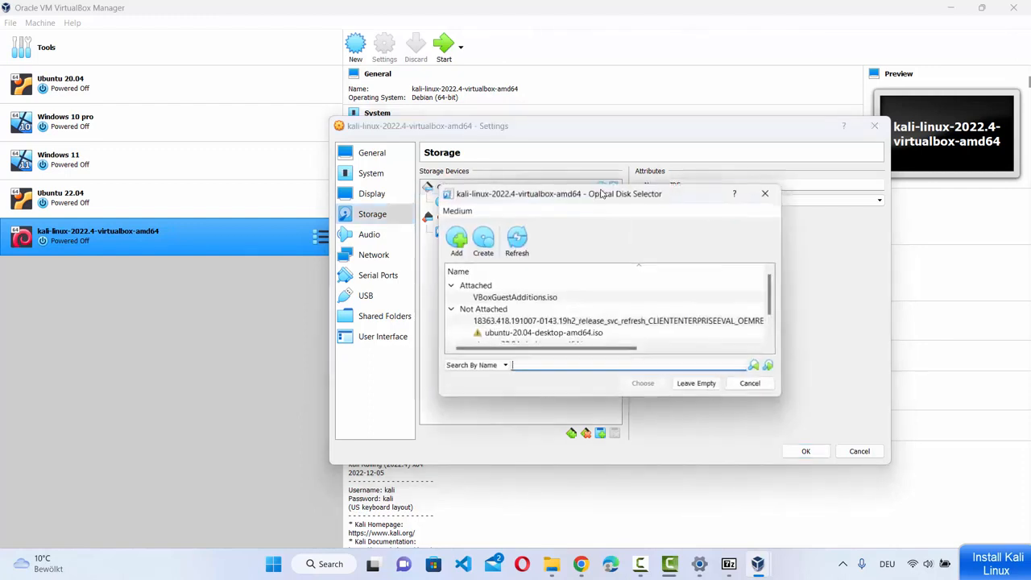
pyautogui.click(457, 242)
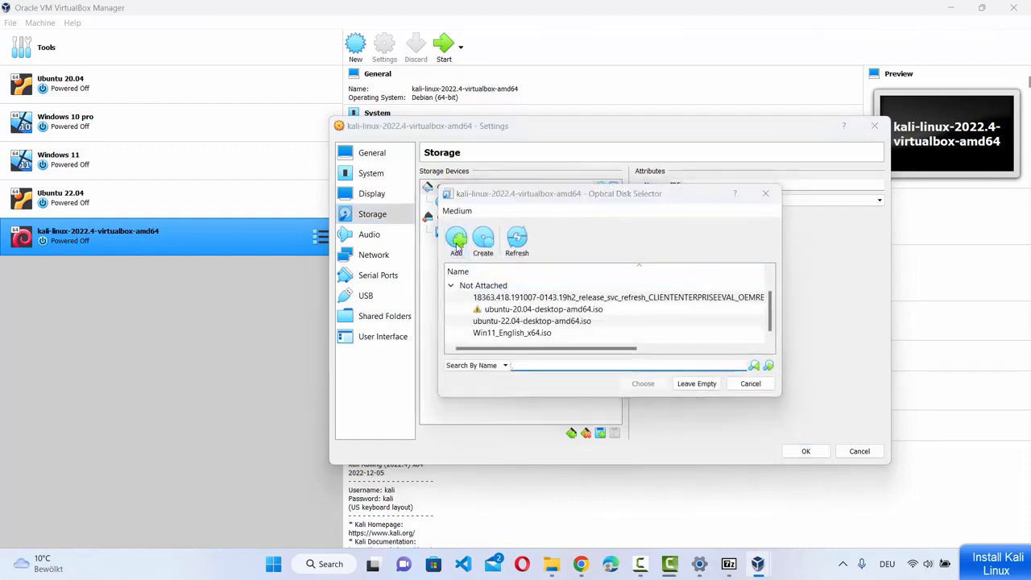
pyautogui.scroll(-1, 524, 316)
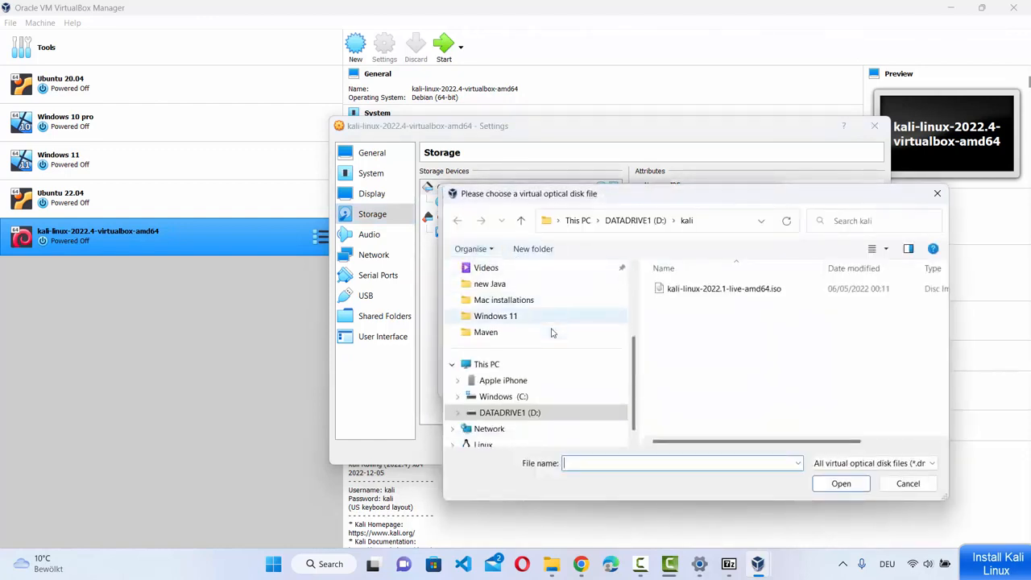
pyautogui.click(548, 412)
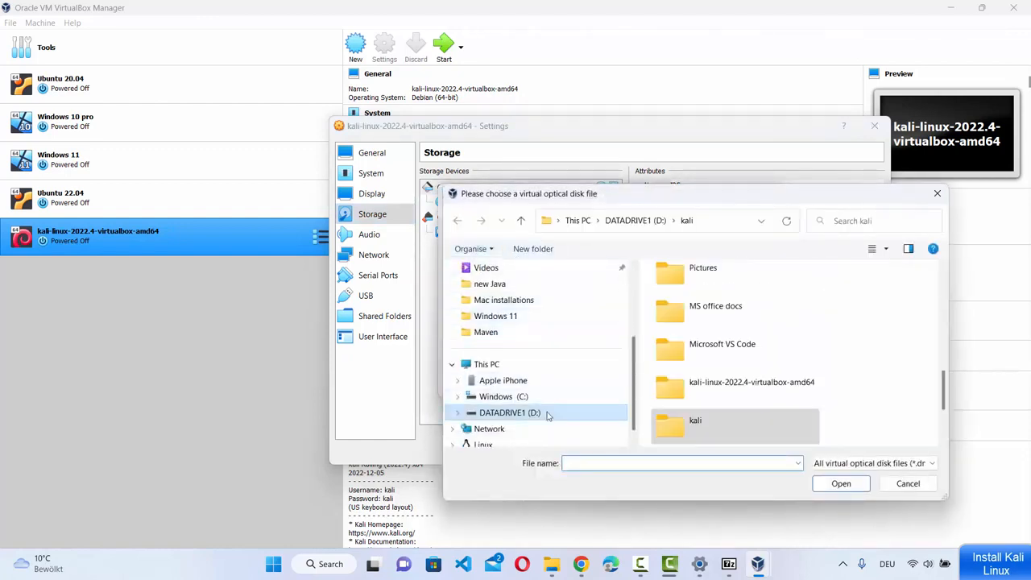
pyautogui.doubleClick(733, 382)
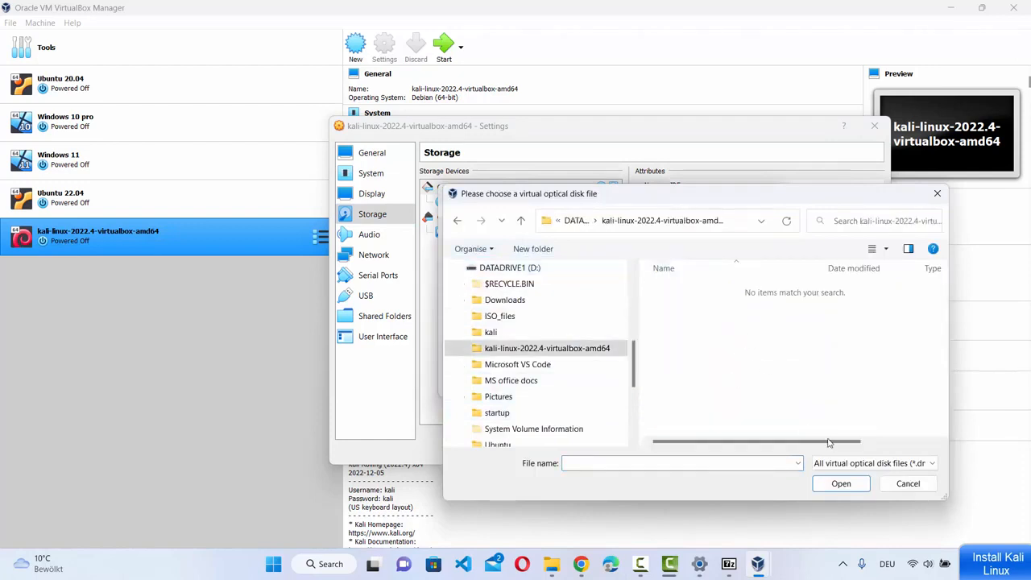
pyautogui.click(858, 464)
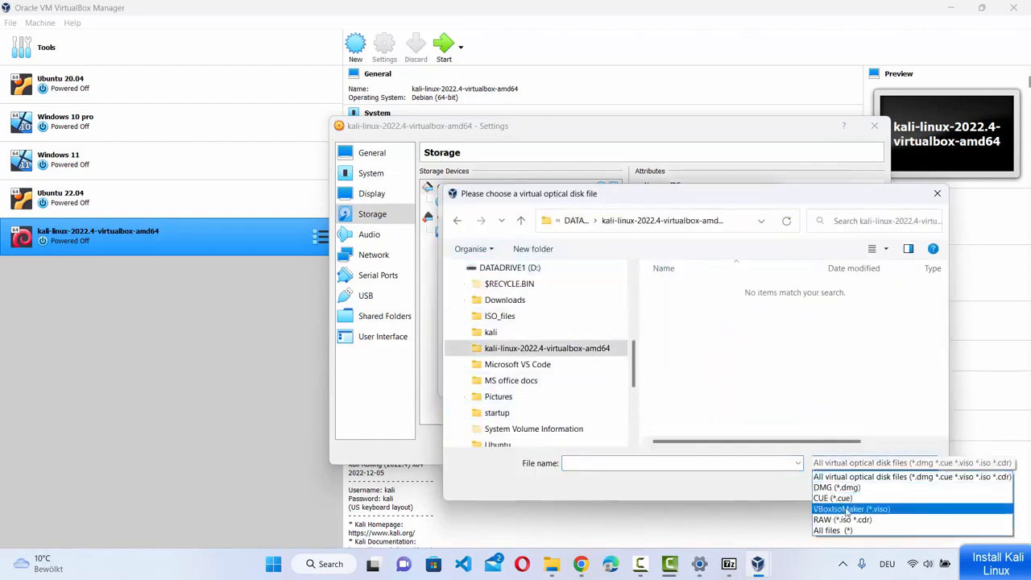
pyautogui.click(832, 531)
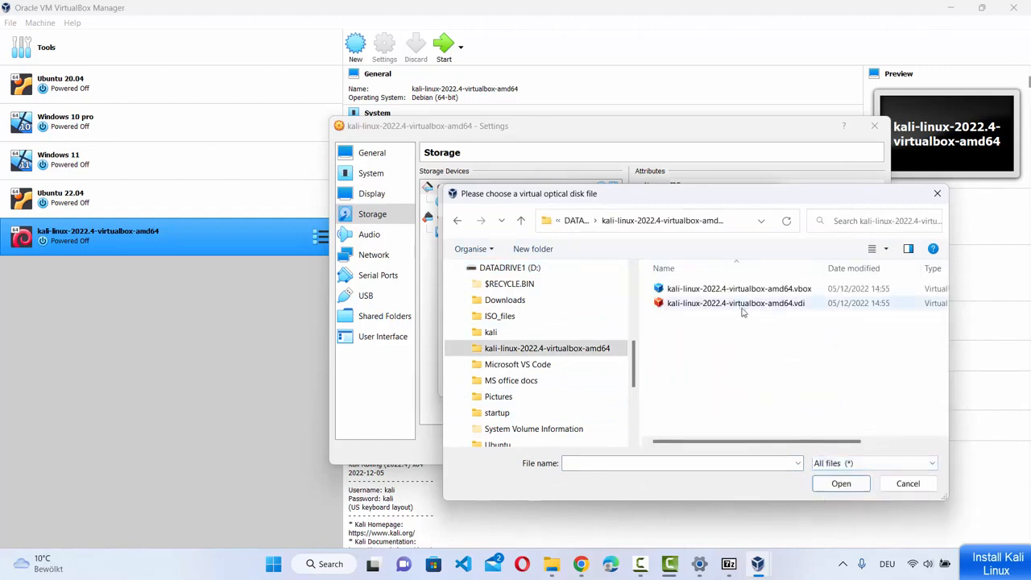
pyautogui.click(908, 484)
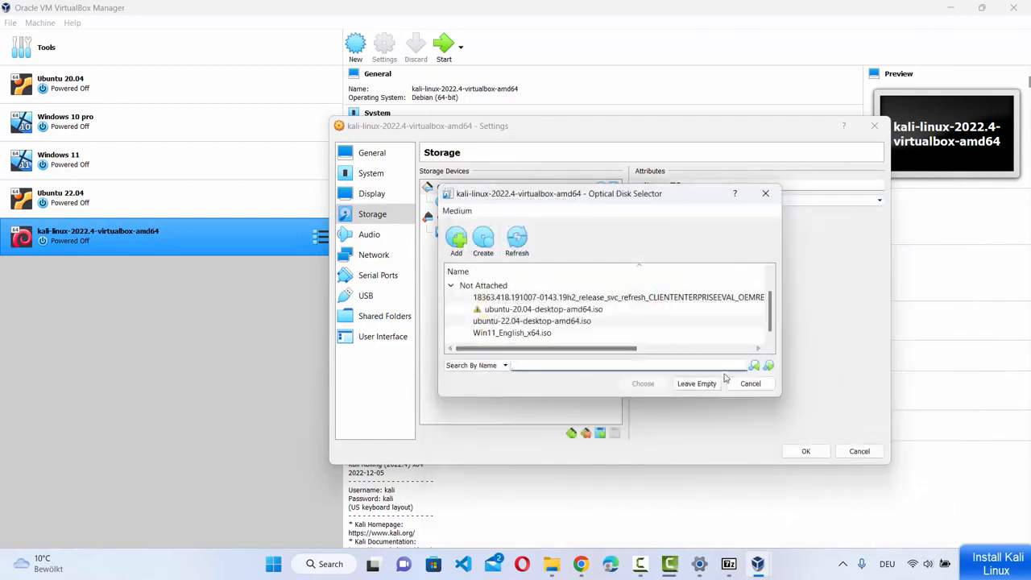
pyautogui.click(749, 385)
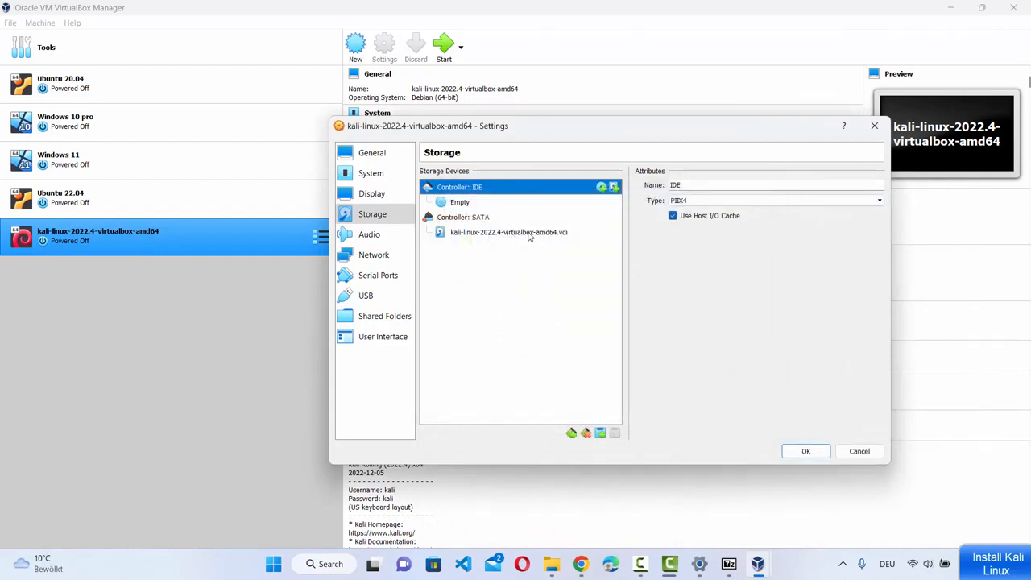
# - Review the System and General settings, then save the Kali machine's settings with OK
pyautogui.click(373, 174)
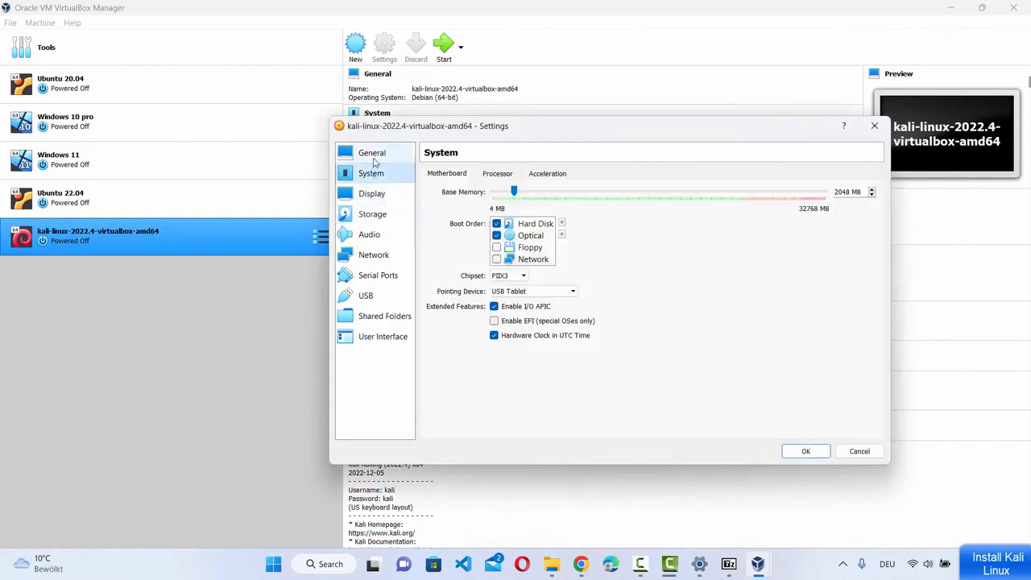
pyautogui.click(373, 155)
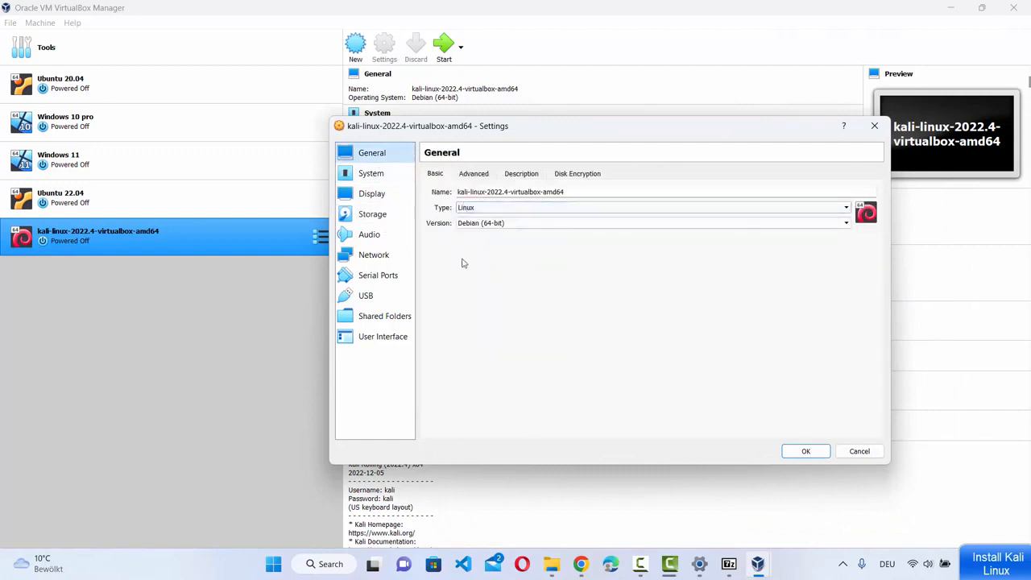
pyautogui.click(378, 214)
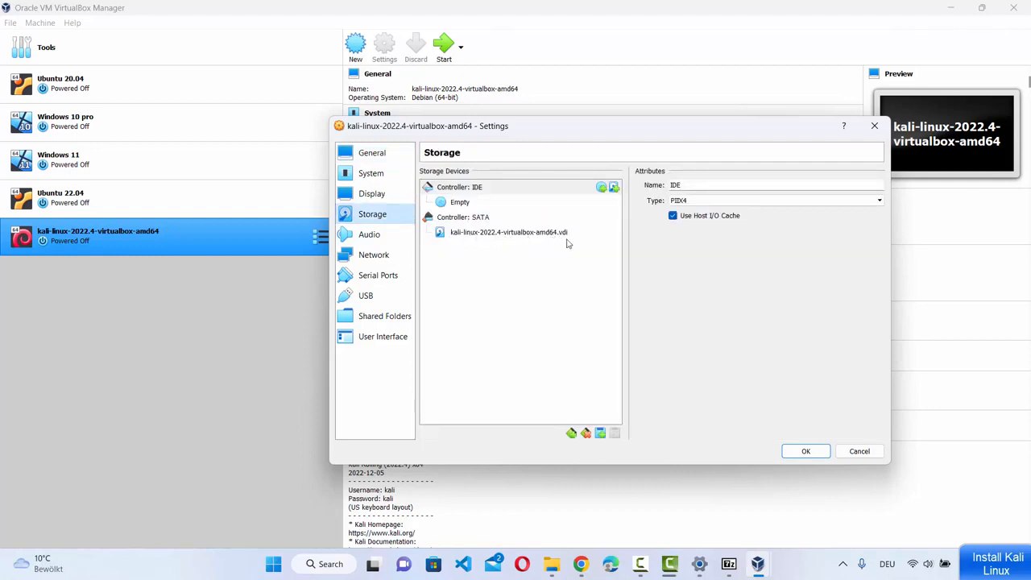
pyautogui.click(806, 453)
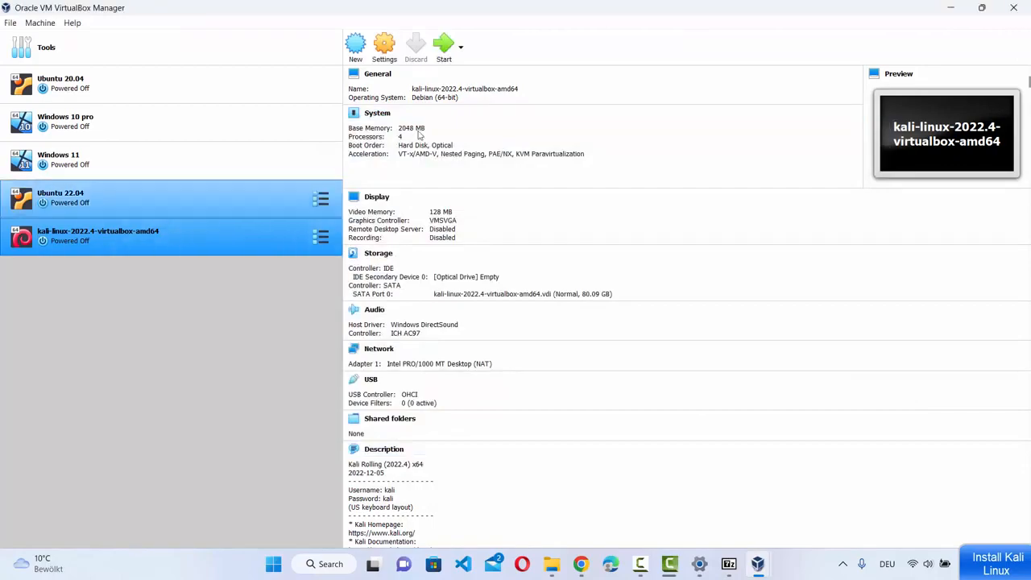
# - Start the Kali virtual machine and minimize the VirtualBox Manager
pyautogui.click(443, 56)
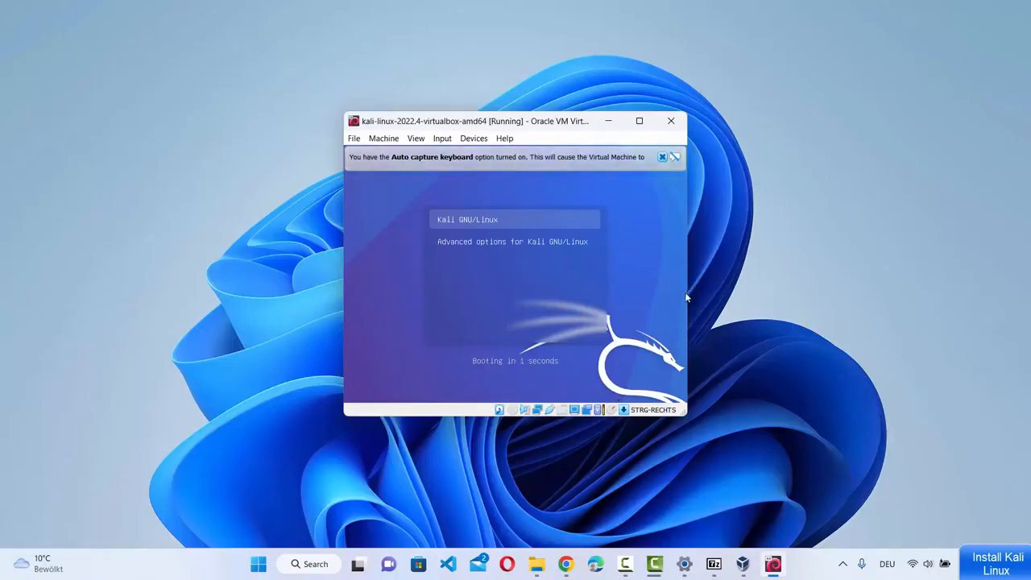
pyautogui.click(743, 564)
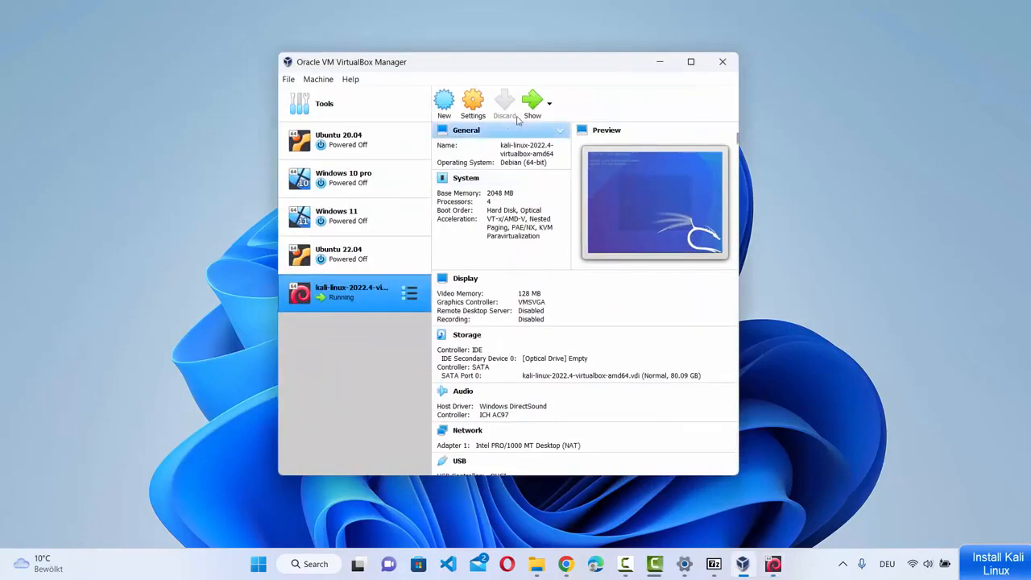
pyautogui.click(660, 62)
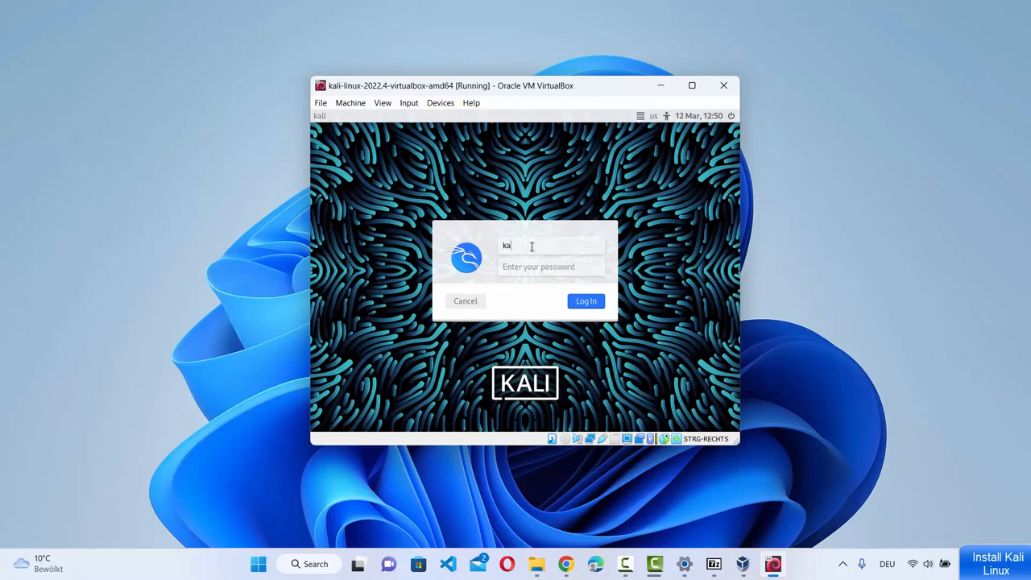
# - Log in to Kali with the username and password, then maximize the VM window
pyautogui.click(533, 267)
pyautogui.click(582, 303)
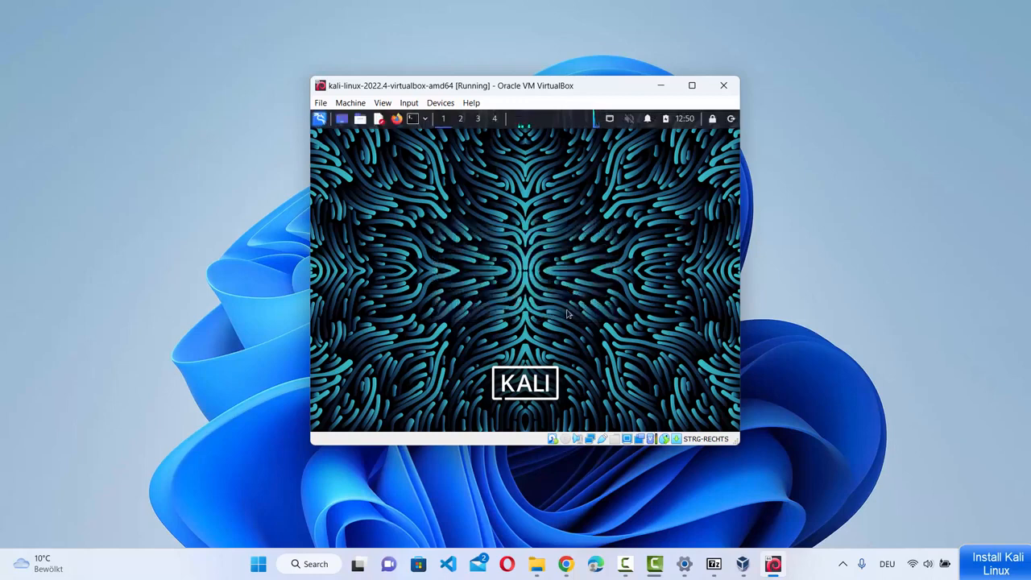
pyautogui.click(694, 86)
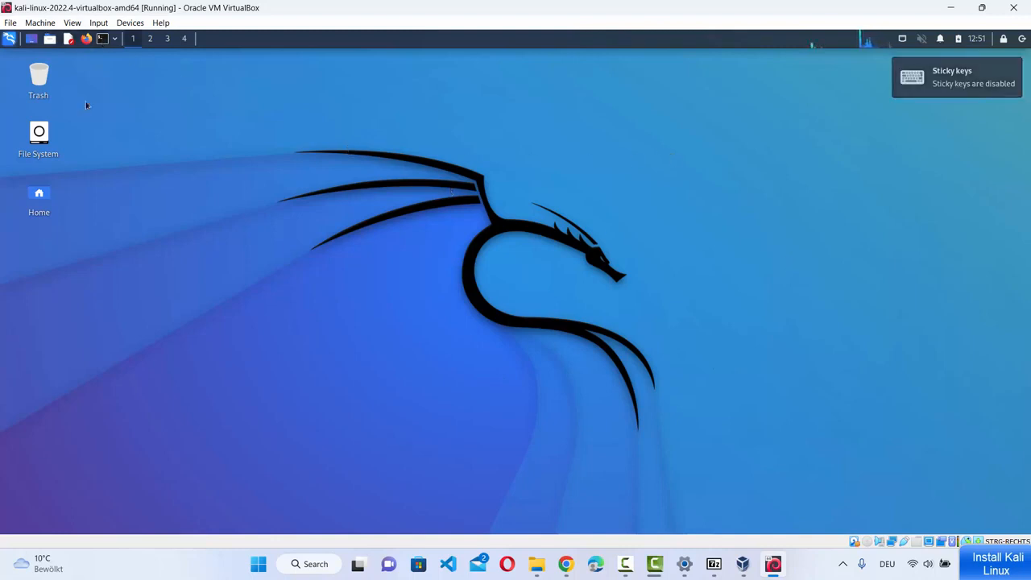
pyautogui.click(103, 37)
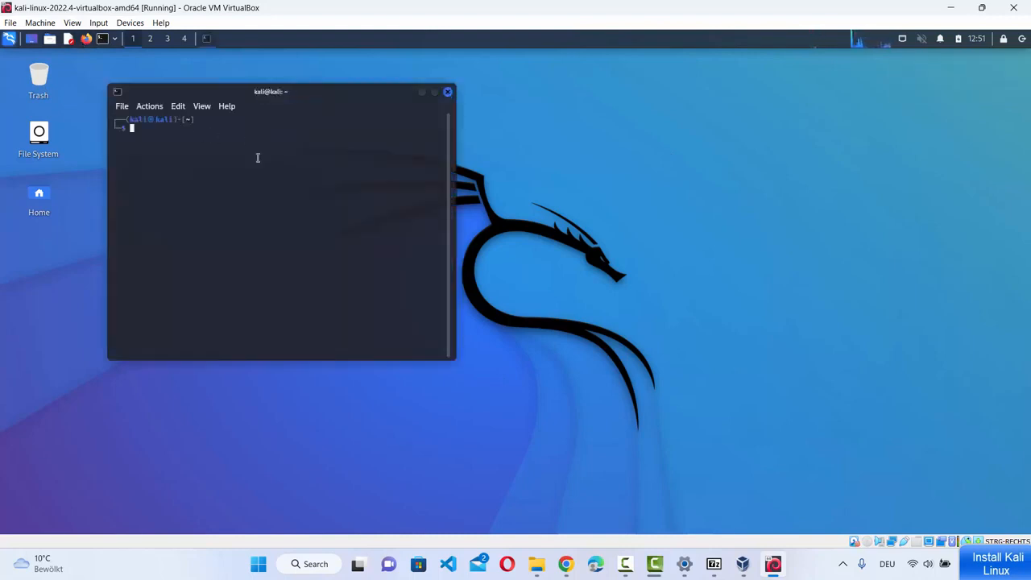
pyautogui.write('ifconfig')
pyautogui.press('Return')
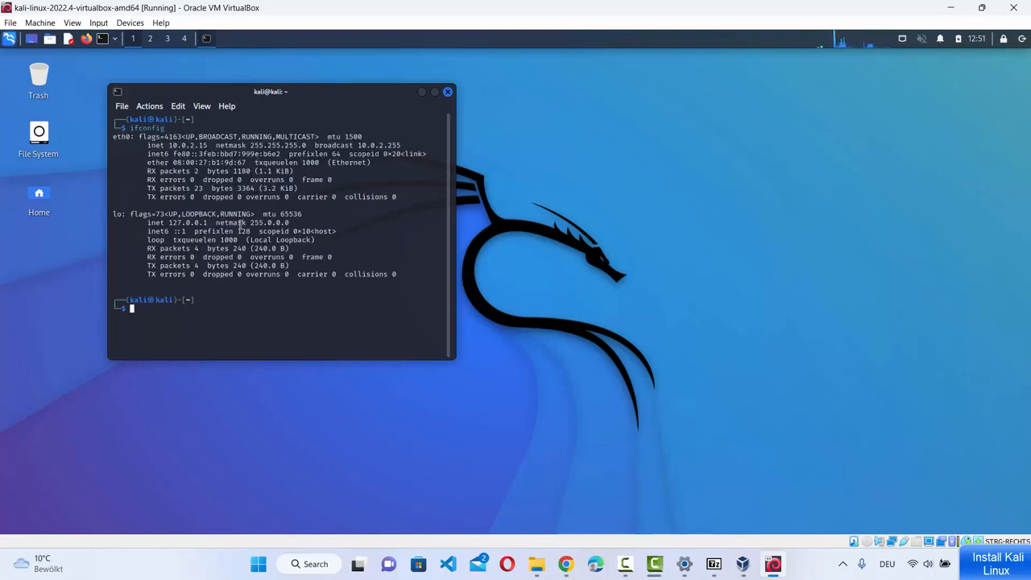
pyautogui.click(468, 375)
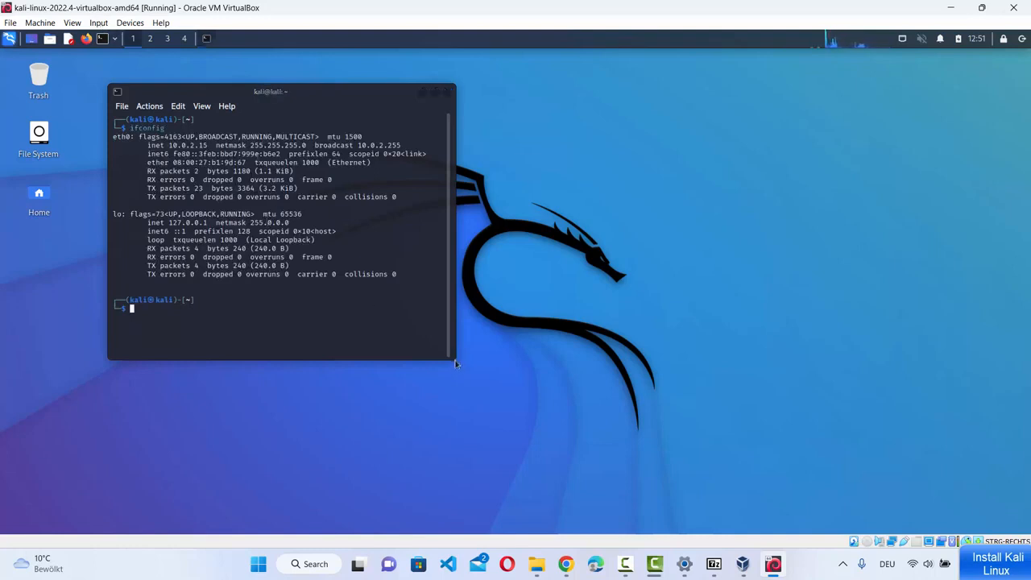
pyautogui.moveTo(456, 361); pyautogui.dragTo(760, 440)
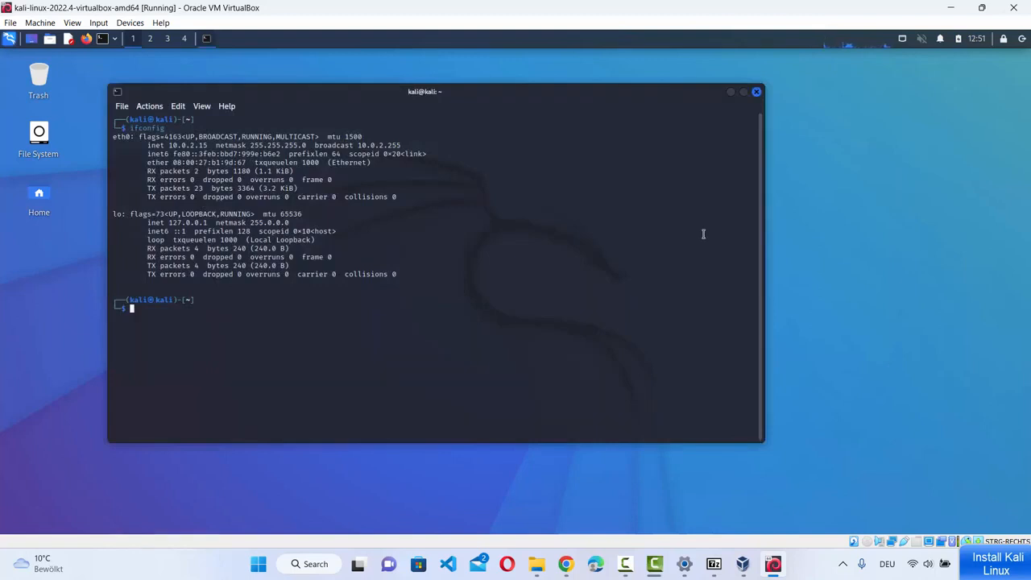
pyautogui.click(756, 92)
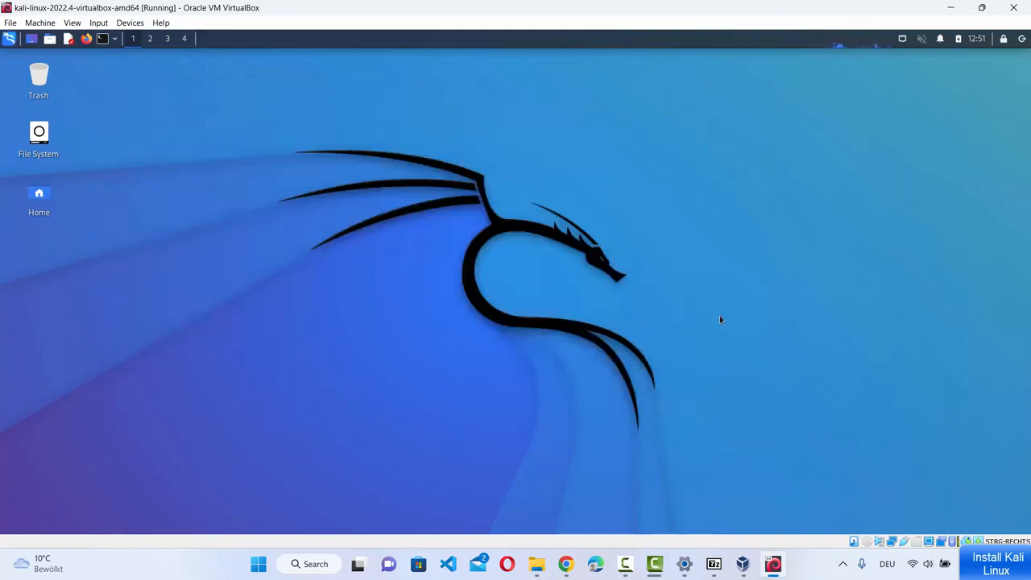